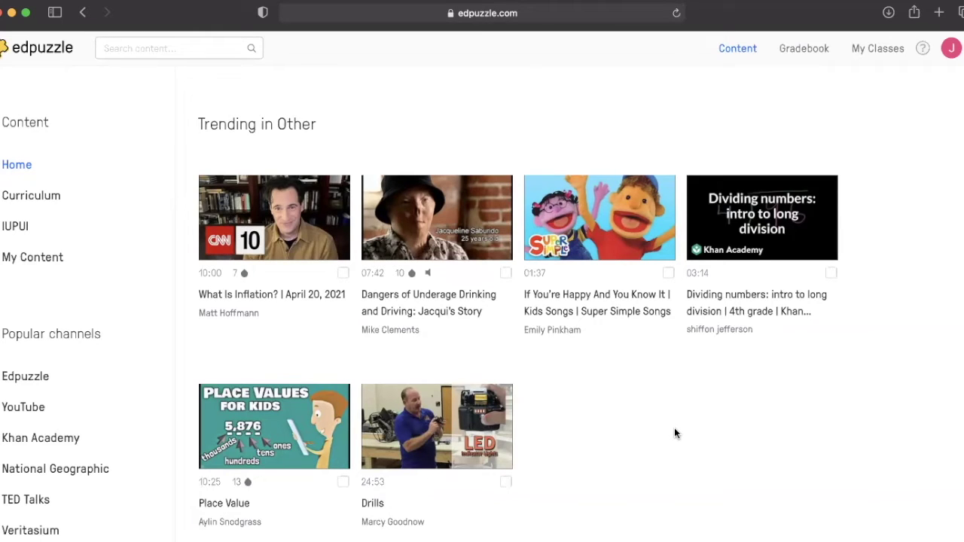
- Look through the trending videos for Other, Indiana and the United States, and the list of popular channels
{"action": "scroll", "coordinate": [674, 433], "scroll_direction": "down", "scroll_amount": 3}
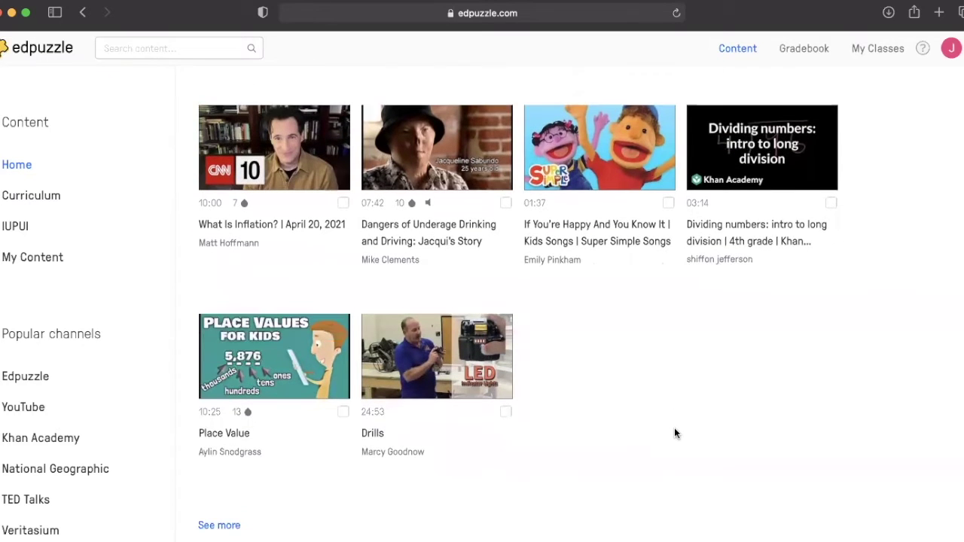
{"action": "scroll", "coordinate": [674, 433], "scroll_direction": "down", "scroll_amount": 3}
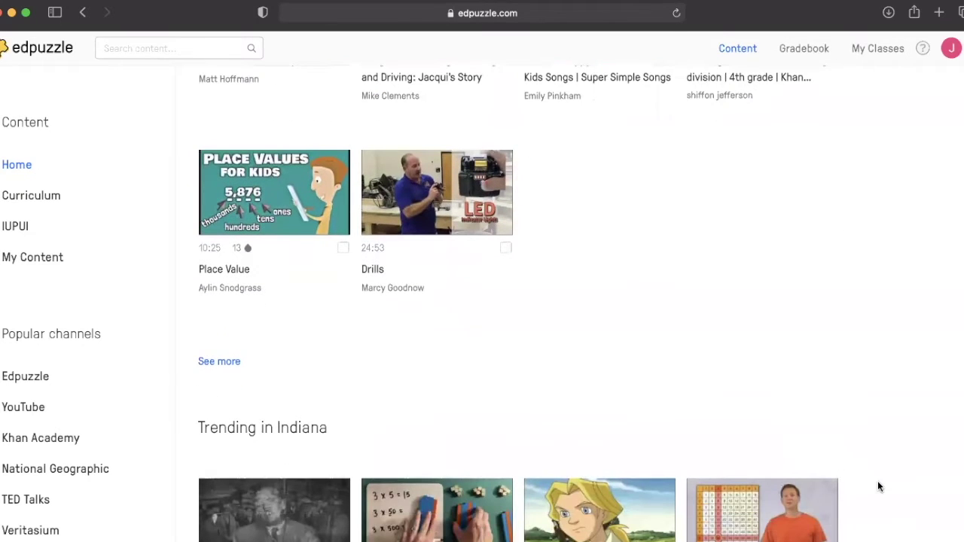
{"action": "scroll", "coordinate": [877, 482], "scroll_direction": "down", "scroll_amount": 2}
{"action": "scroll", "coordinate": [878, 484], "scroll_direction": "down", "scroll_amount": 5}
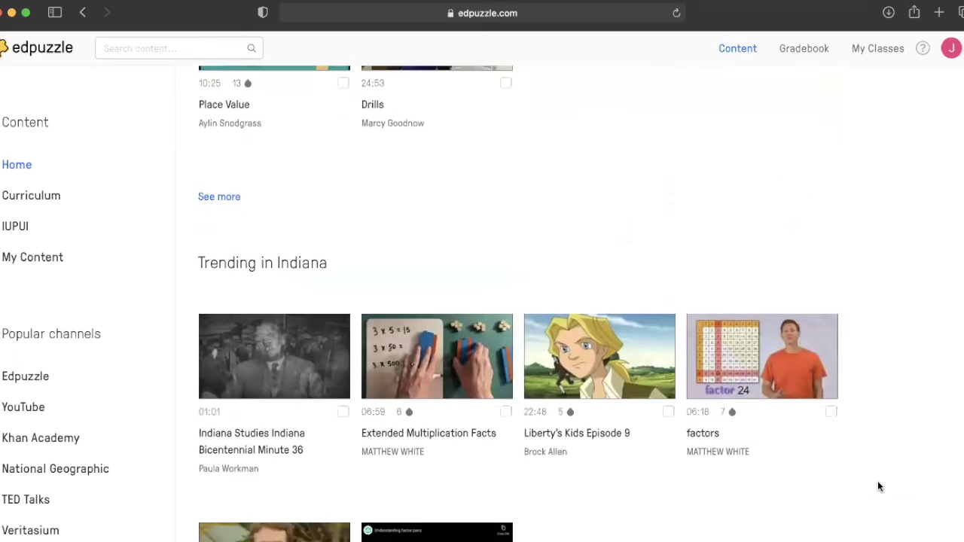
{"action": "scroll", "coordinate": [878, 487], "scroll_direction": "down", "scroll_amount": 3}
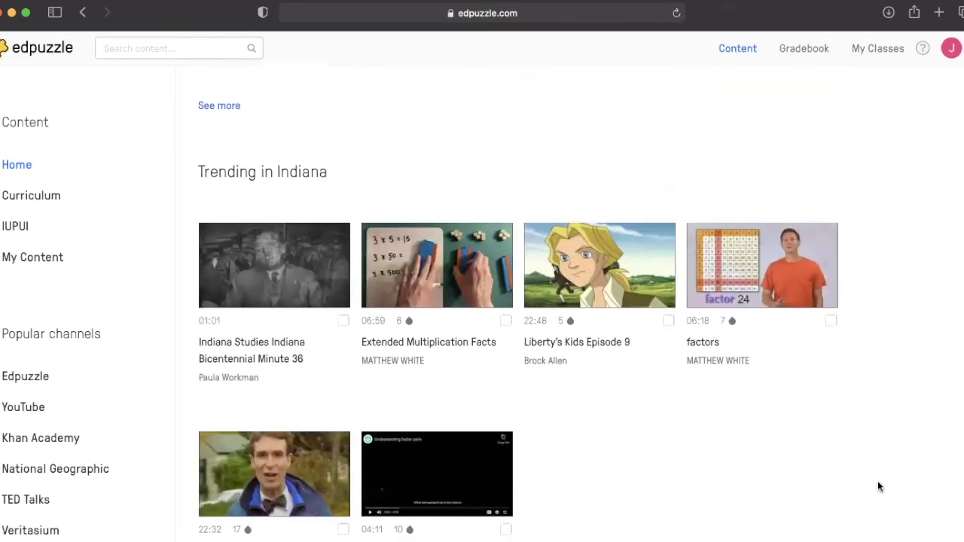
{"action": "scroll", "coordinate": [878, 486], "scroll_direction": "down", "scroll_amount": 5}
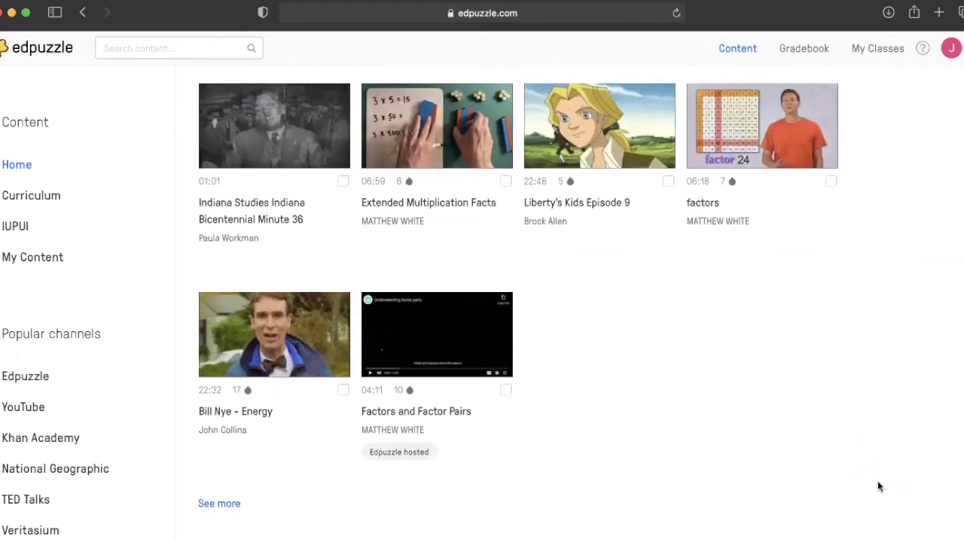
{"action": "scroll", "coordinate": [878, 486], "scroll_direction": "down", "scroll_amount": 2}
{"action": "scroll", "coordinate": [878, 487], "scroll_direction": "down", "scroll_amount": 3}
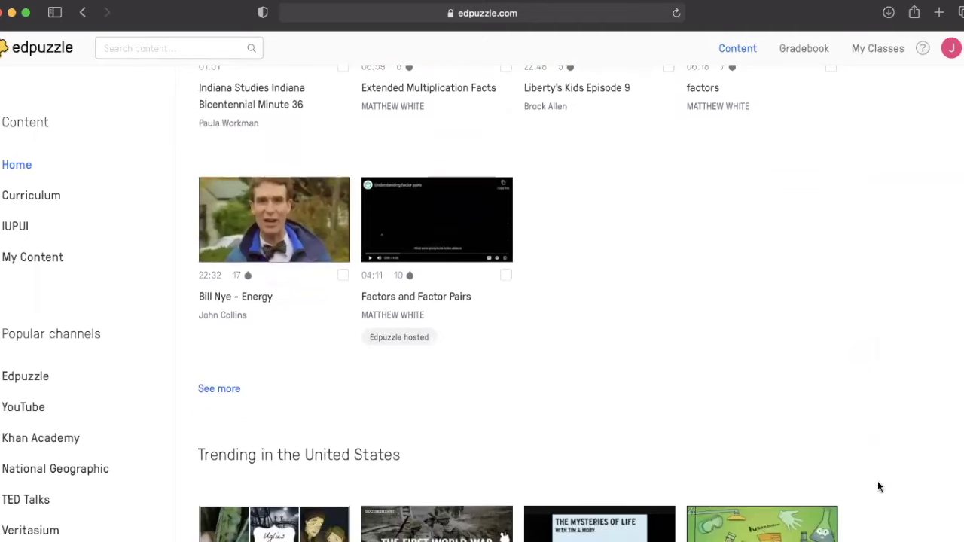
{"action": "scroll", "coordinate": [878, 487], "scroll_direction": "down", "scroll_amount": 5}
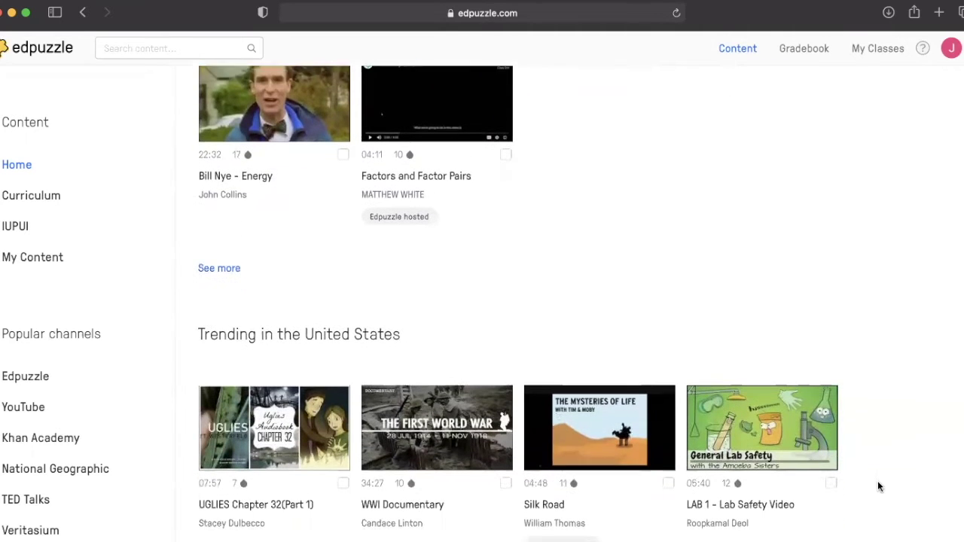
{"action": "scroll", "coordinate": [878, 487], "scroll_direction": "down", "scroll_amount": 3}
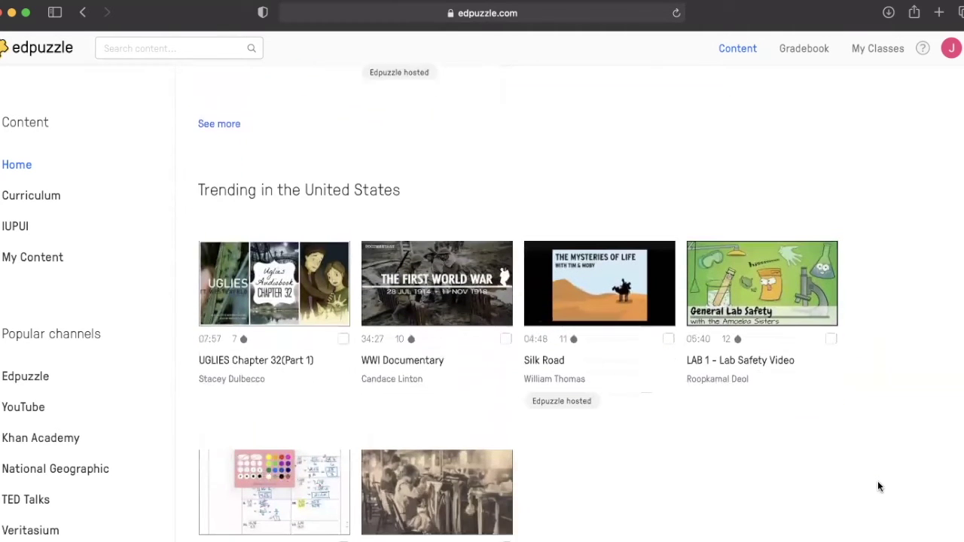
{"action": "scroll", "coordinate": [878, 486], "scroll_direction": "down", "scroll_amount": 4}
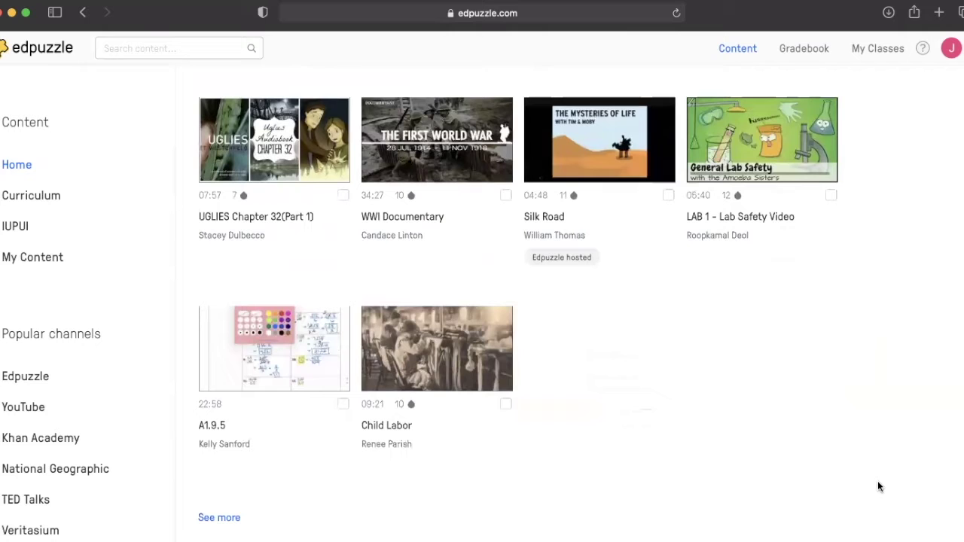
{"action": "scroll", "coordinate": [877, 487], "scroll_direction": "up", "scroll_amount": 2}
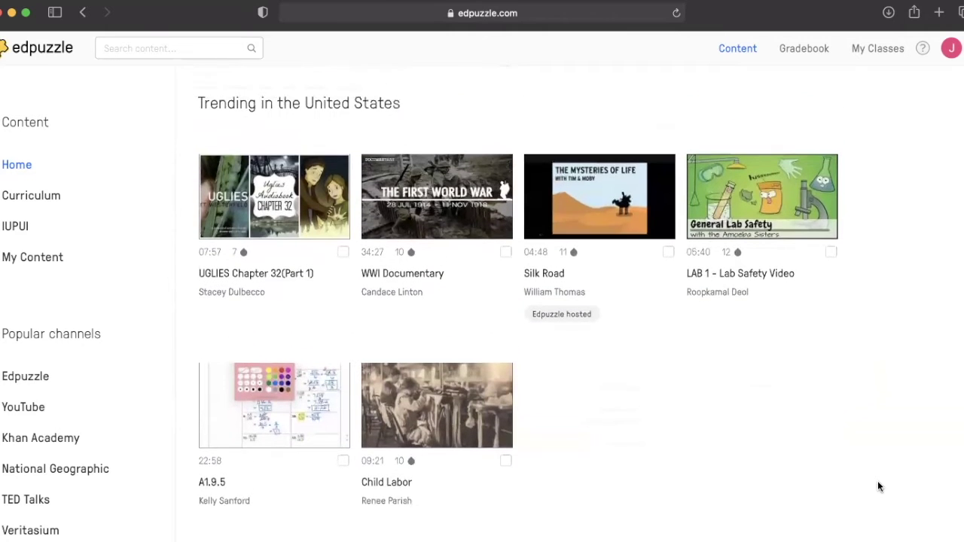
{"action": "scroll", "coordinate": [878, 487], "scroll_direction": "up", "scroll_amount": 5}
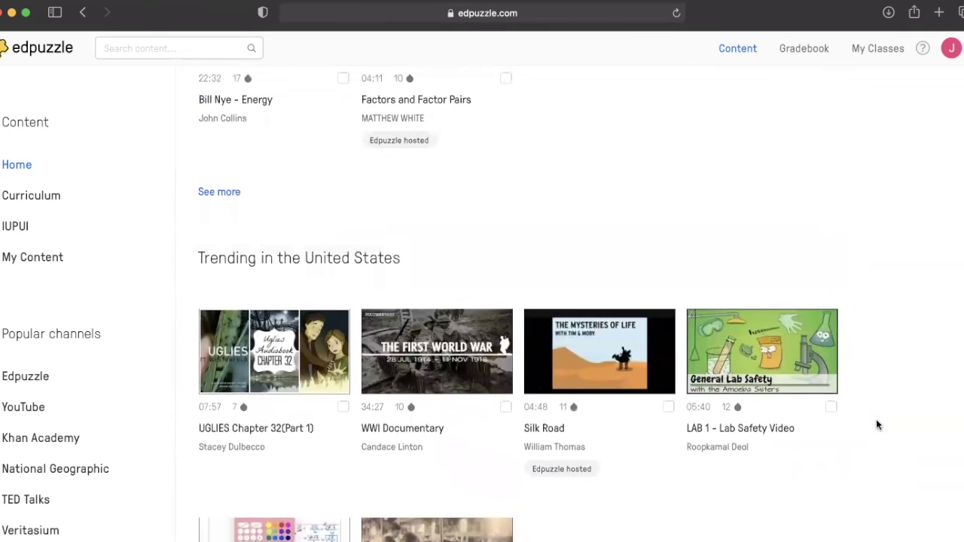
{"action": "scroll", "coordinate": [868, 316], "scroll_direction": "up", "scroll_amount": 3}
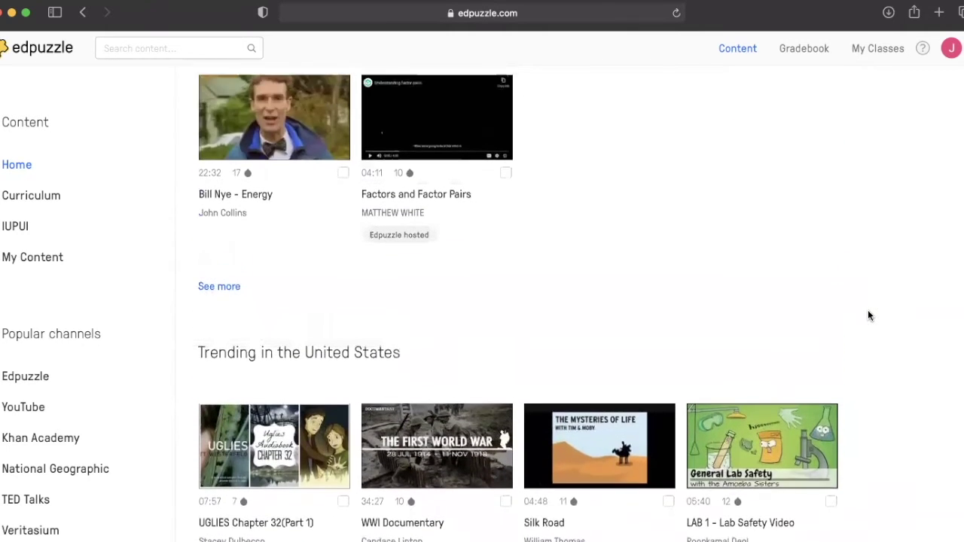
{"action": "scroll", "coordinate": [868, 316], "scroll_direction": "up", "scroll_amount": 6}
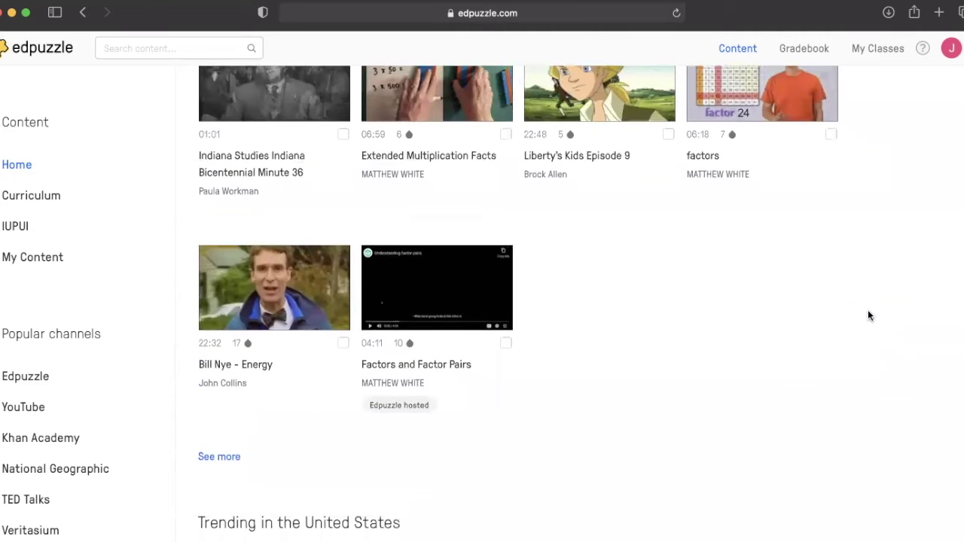
{"action": "scroll", "coordinate": [867, 316], "scroll_direction": "up", "scroll_amount": 6}
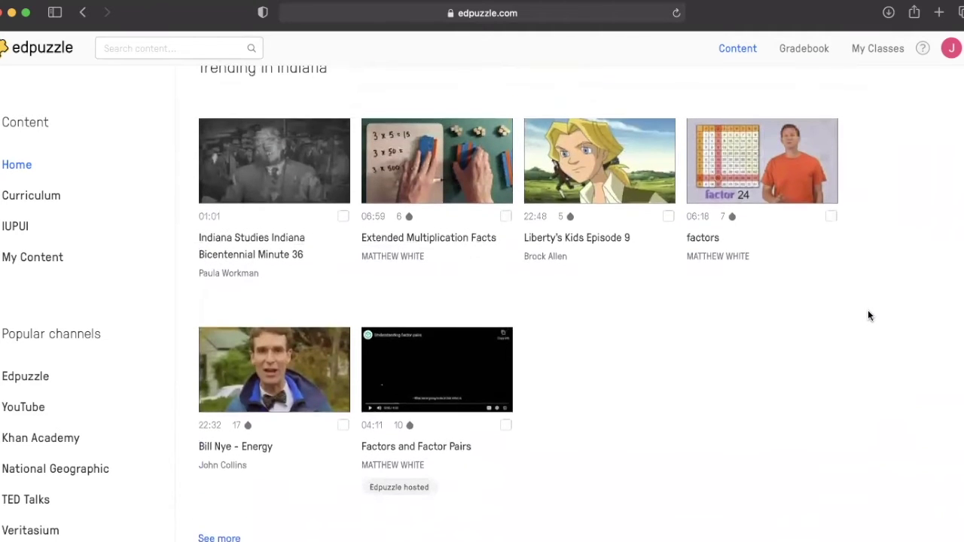
{"action": "scroll", "coordinate": [869, 316], "scroll_direction": "up", "scroll_amount": 3}
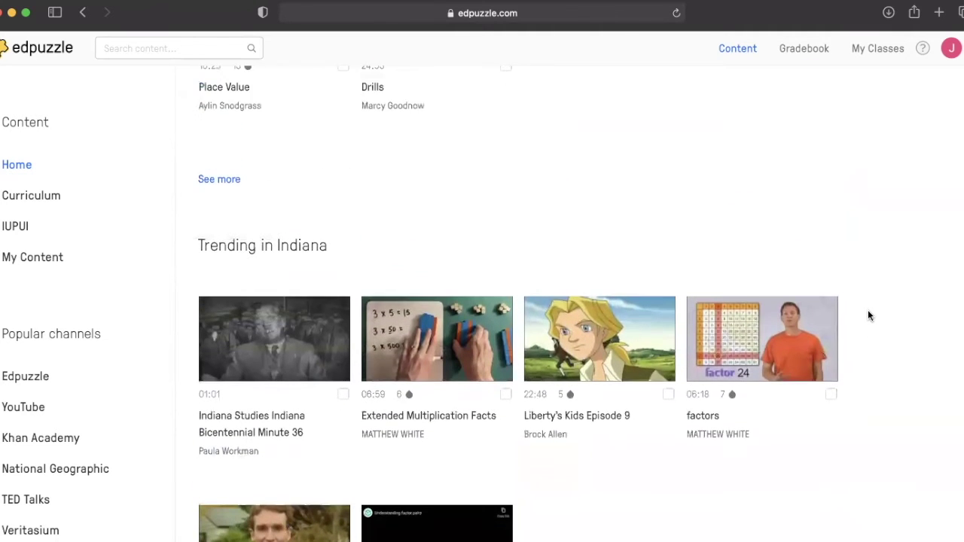
{"action": "scroll", "coordinate": [868, 316], "scroll_direction": "up", "scroll_amount": 6}
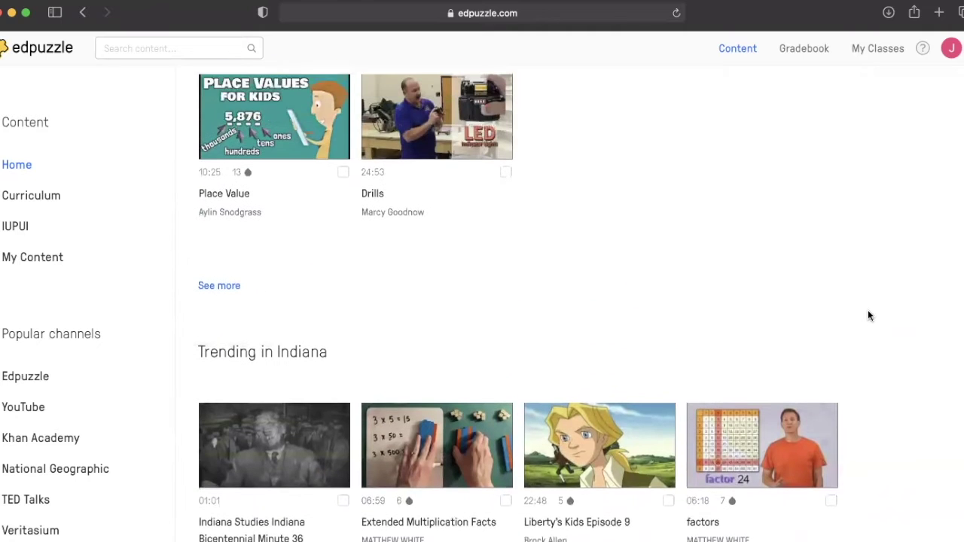
{"action": "scroll", "coordinate": [868, 316], "scroll_direction": "up", "scroll_amount": 5}
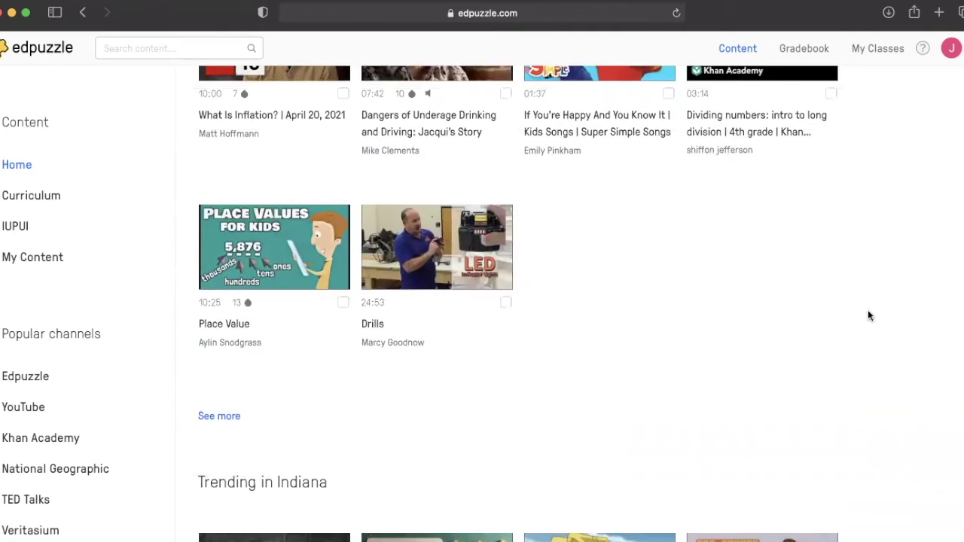
{"action": "scroll", "coordinate": [869, 316], "scroll_direction": "up", "scroll_amount": 3}
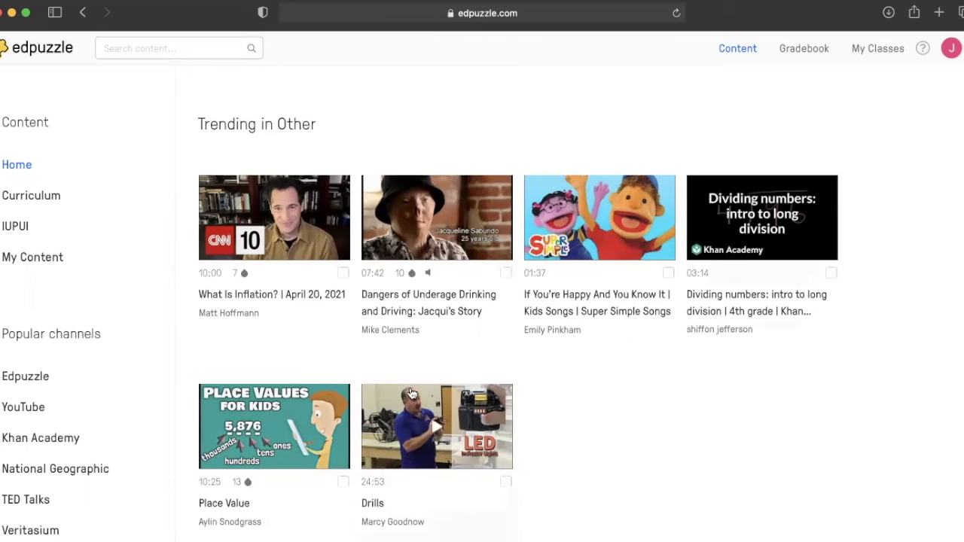
{"action": "scroll", "coordinate": [118, 389], "scroll_direction": "down", "scroll_amount": 3}
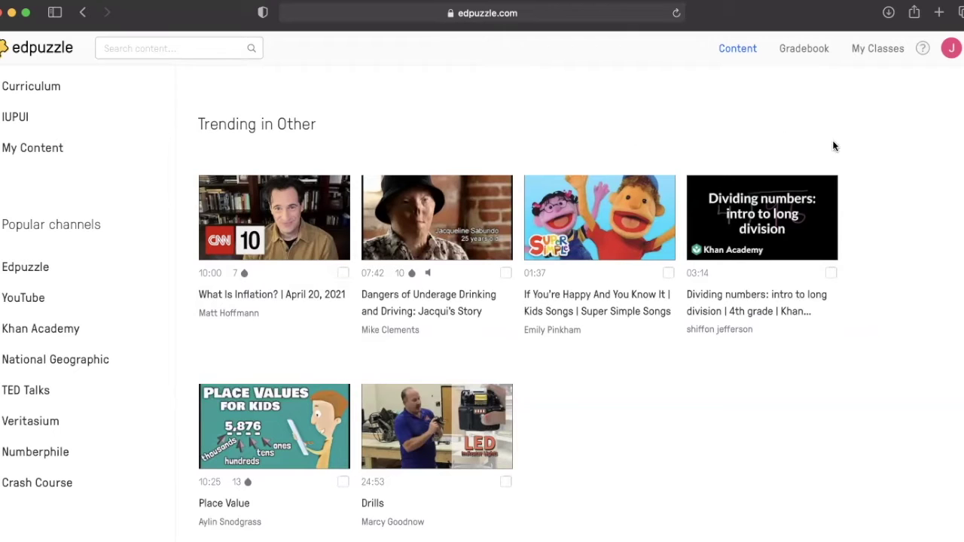
- Start adding a new class in My Classes and name it "tutorial class"
{"action": "left_click", "coordinate": [878, 50]}
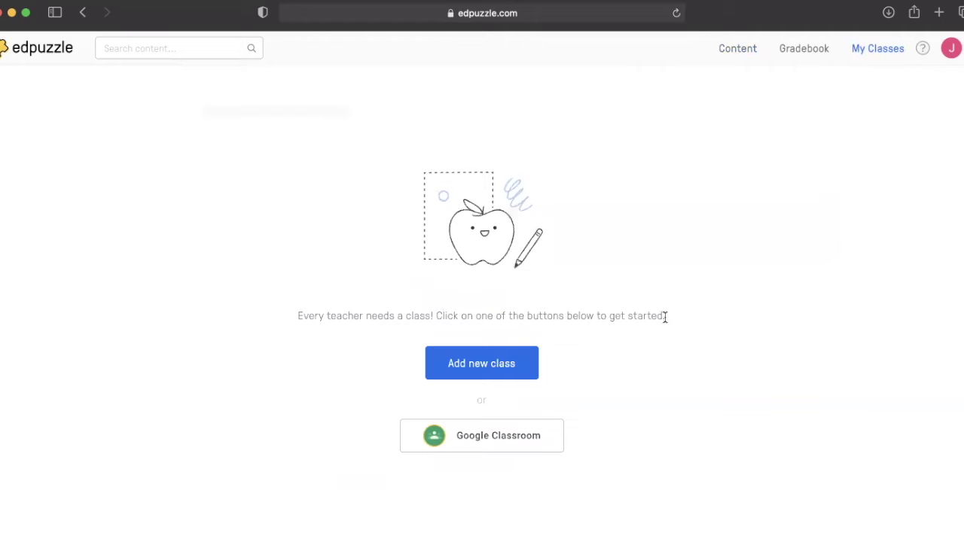
{"action": "left_click", "coordinate": [532, 375]}
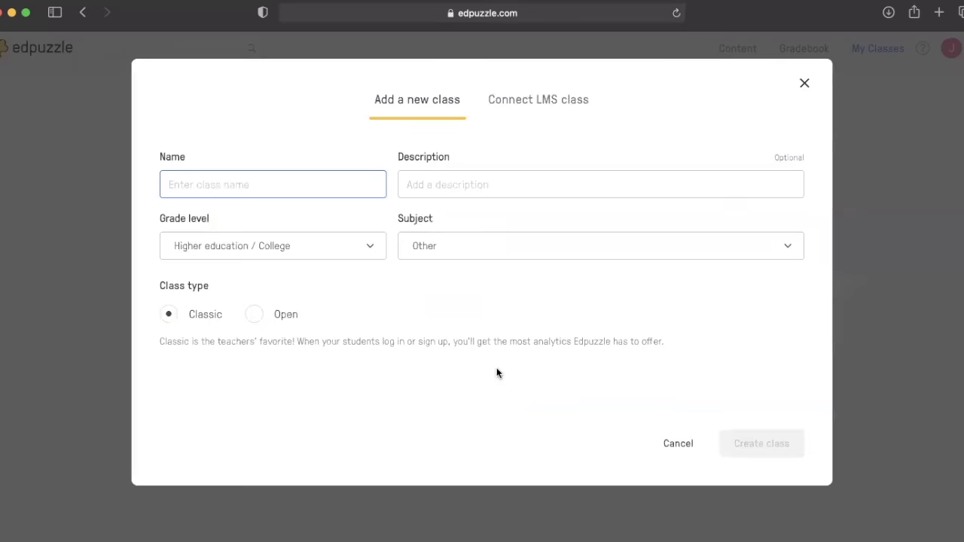
{"action": "type", "text": "tut"}
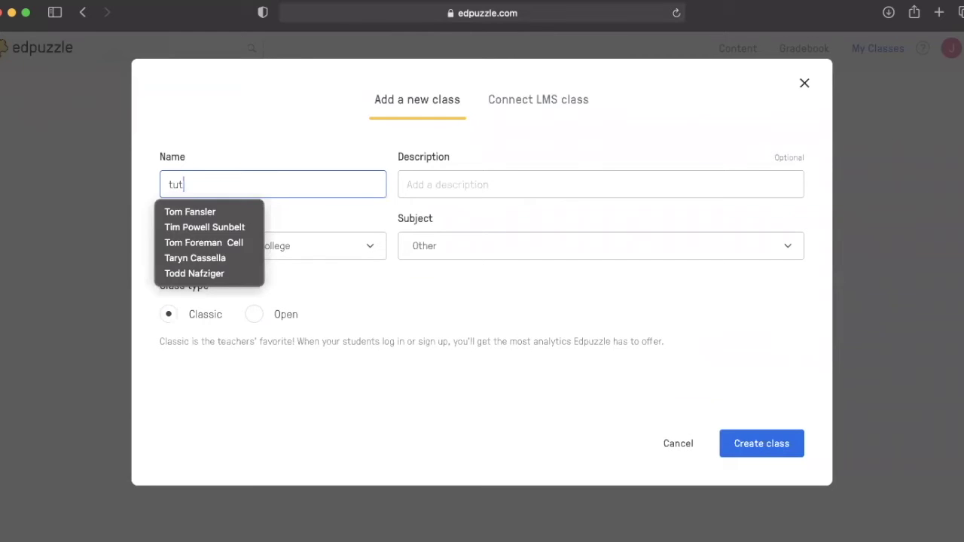
{"action": "type", "text": "orial class"}
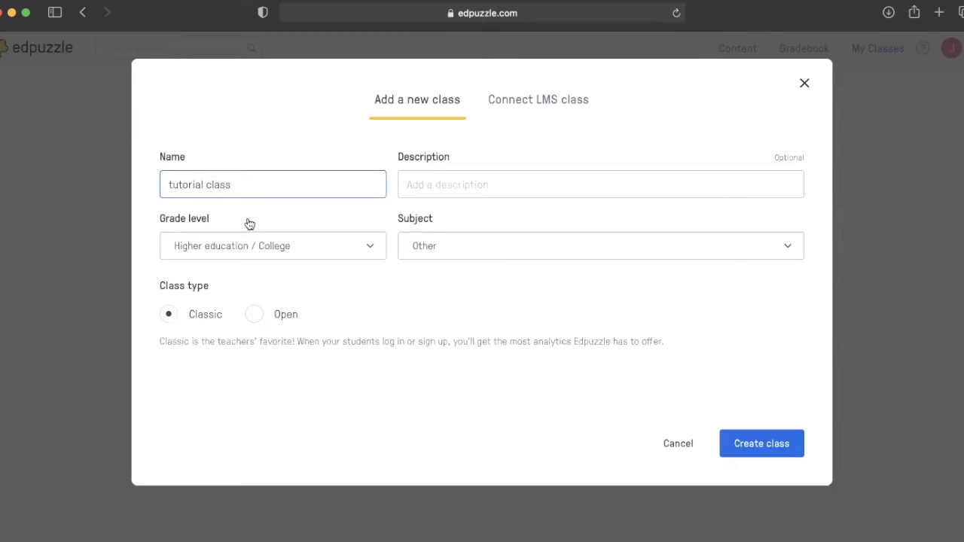
- Set the new class's grade level to 4th grade
{"action": "left_click", "coordinate": [333, 251]}
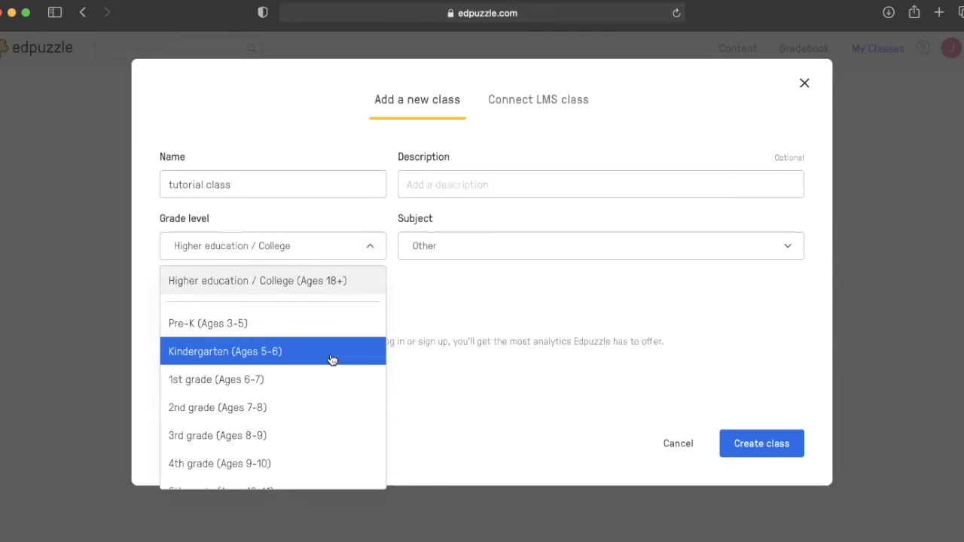
{"action": "scroll", "coordinate": [330, 378], "scroll_direction": "down", "scroll_amount": 1}
{"action": "scroll", "coordinate": [331, 378], "scroll_direction": "down", "scroll_amount": 2}
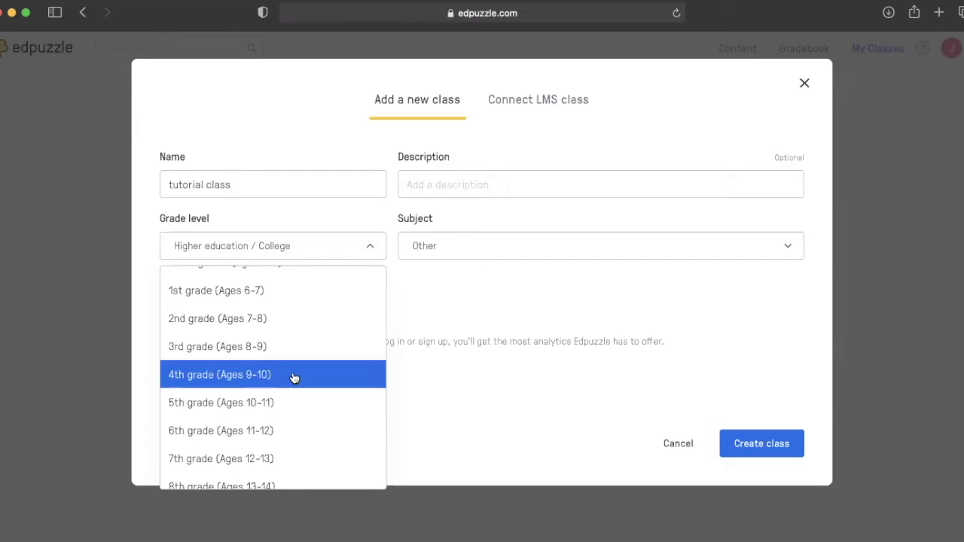
{"action": "scroll", "coordinate": [294, 378], "scroll_direction": "down", "scroll_amount": 2}
{"action": "scroll", "coordinate": [294, 378], "scroll_direction": "down", "scroll_amount": 3}
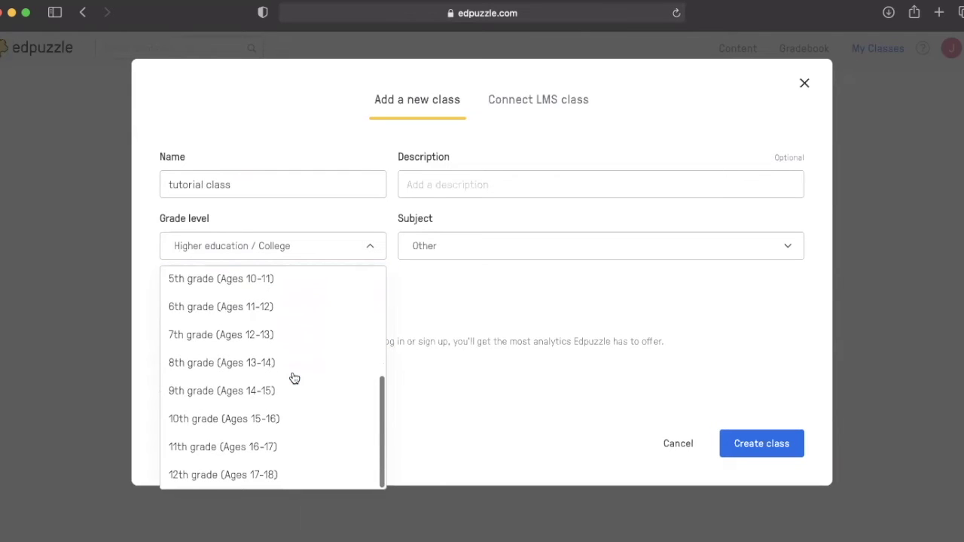
{"action": "scroll", "coordinate": [294, 378], "scroll_direction": "up", "scroll_amount": 2}
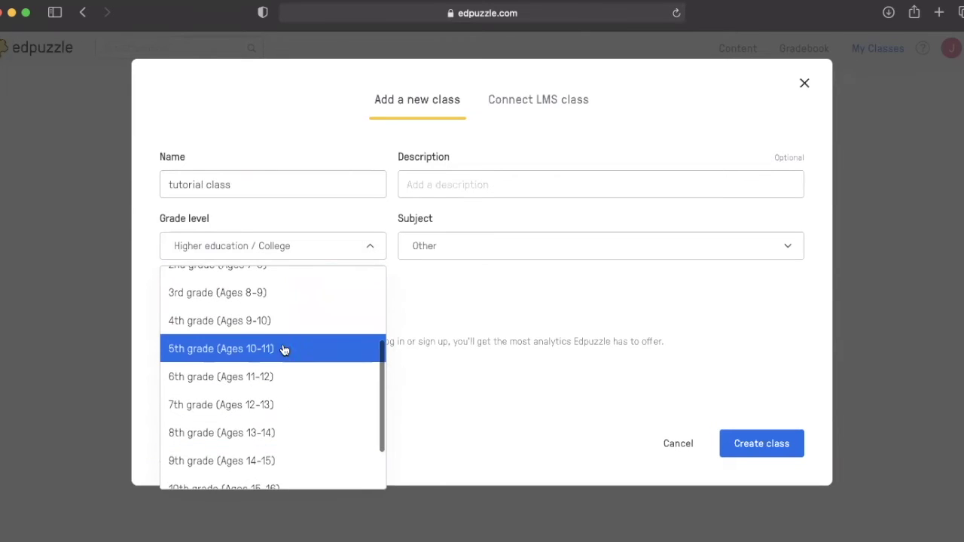
{"action": "left_click", "coordinate": [277, 330]}
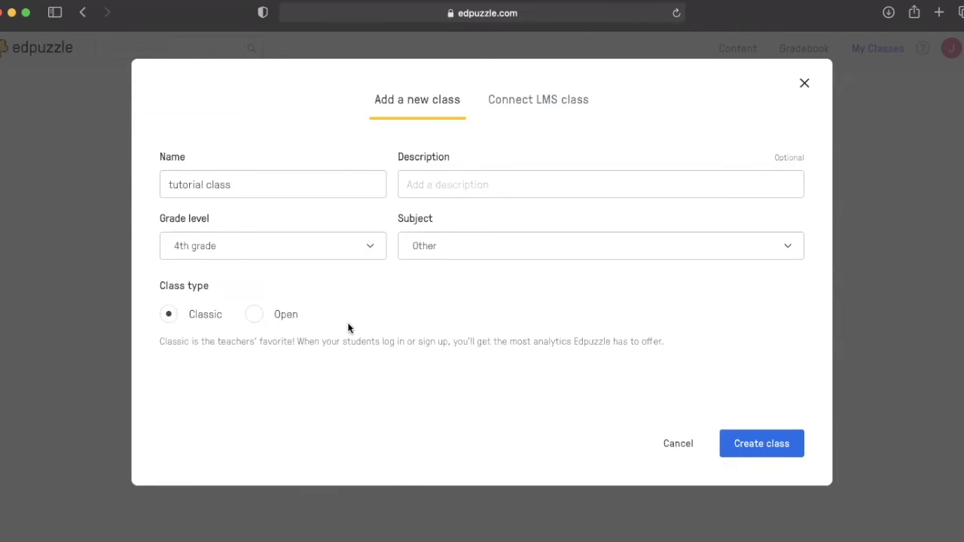
- Set the class subject to Social Studies and create the class, keeping the Classic type
{"action": "left_click", "coordinate": [646, 254]}
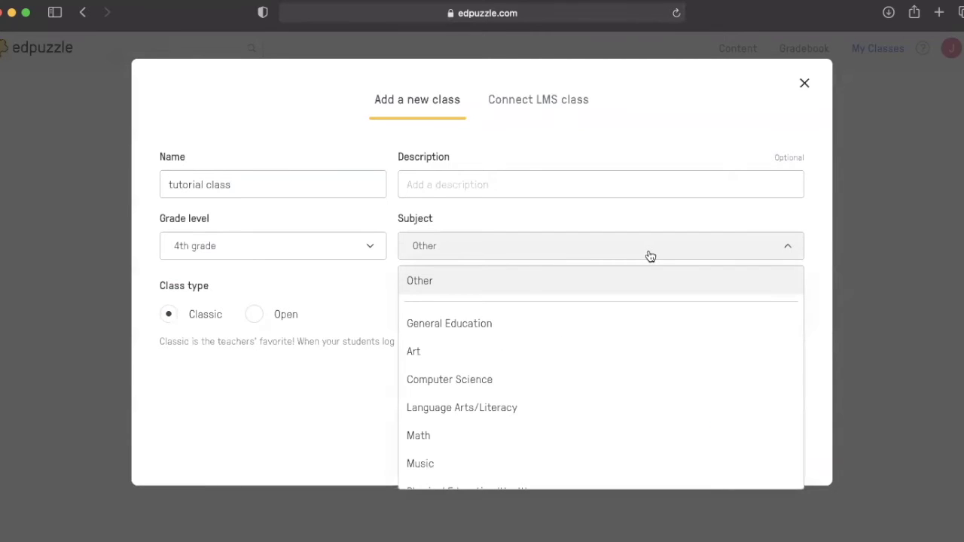
{"action": "scroll", "coordinate": [653, 420], "scroll_direction": "down", "scroll_amount": 3}
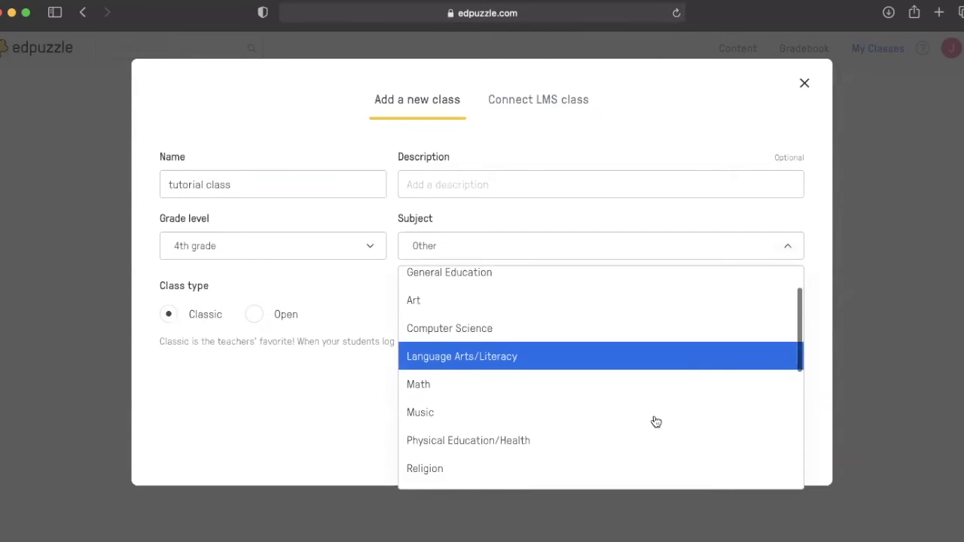
{"action": "scroll", "coordinate": [656, 421], "scroll_direction": "down", "scroll_amount": 4}
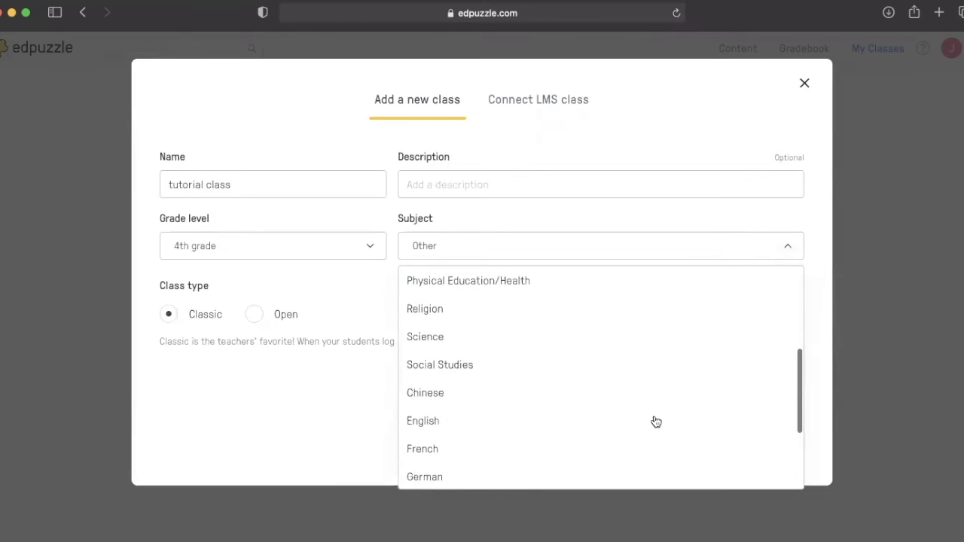
{"action": "left_click", "coordinate": [537, 363]}
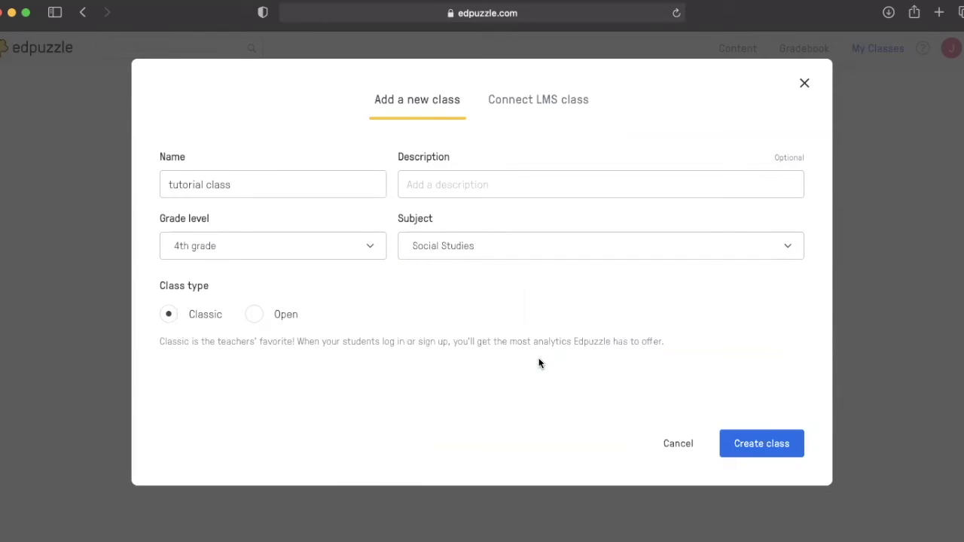
{"action": "left_click", "coordinate": [745, 445]}
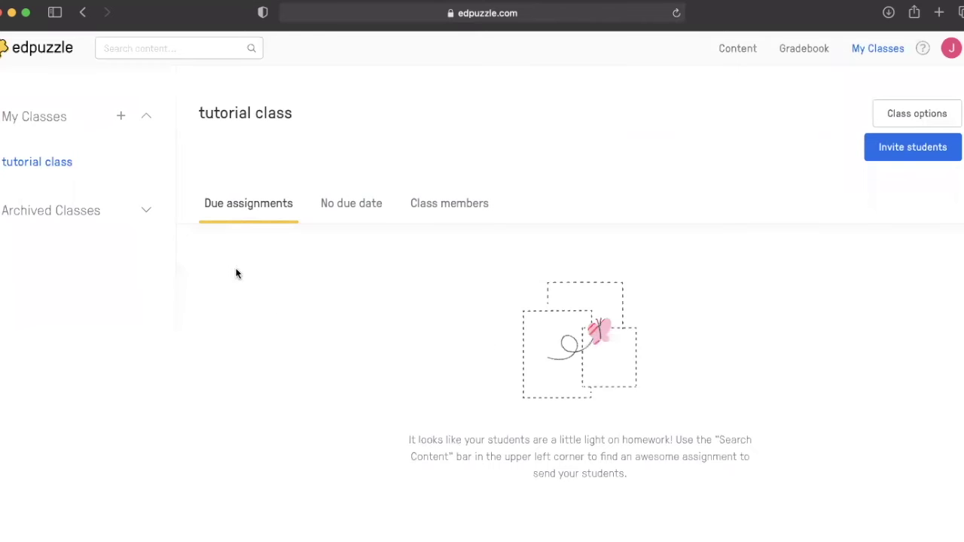
- Return to the home content page and look over the list of popular channels
{"action": "left_click", "coordinate": [41, 53]}
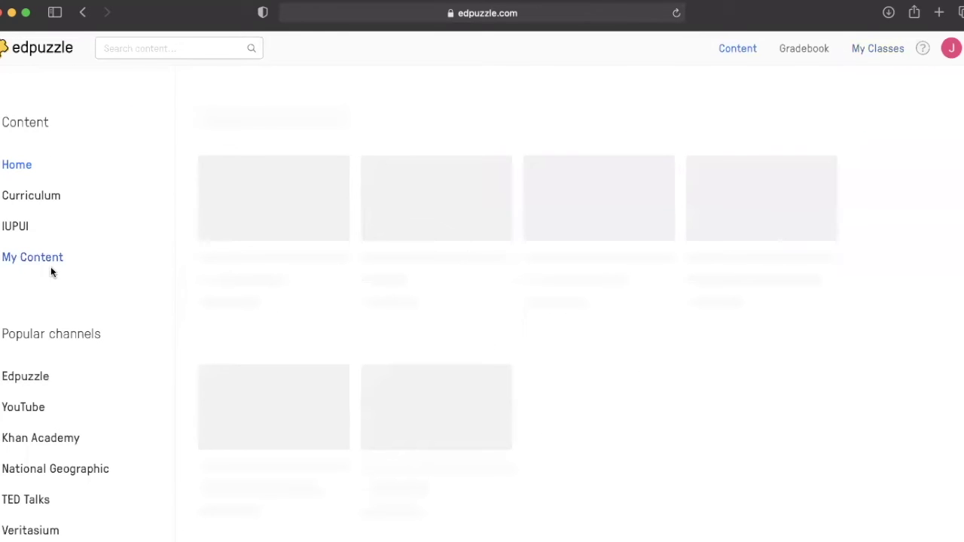
{"action": "scroll", "coordinate": [122, 375], "scroll_direction": "down", "scroll_amount": 2}
{"action": "scroll", "coordinate": [123, 380], "scroll_direction": "down", "scroll_amount": 1}
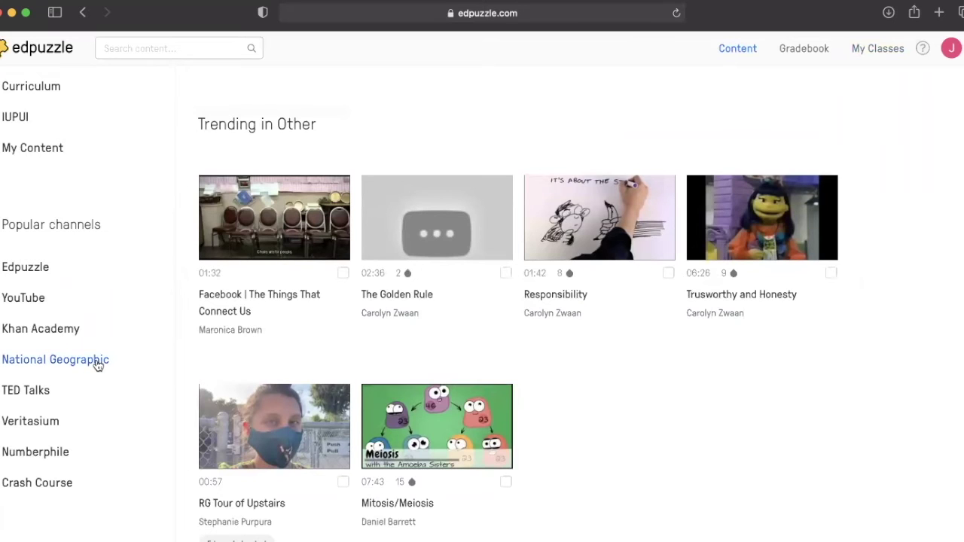
- Open the National Geographic channel and look through its suggested videos
{"action": "left_click", "coordinate": [96, 360]}
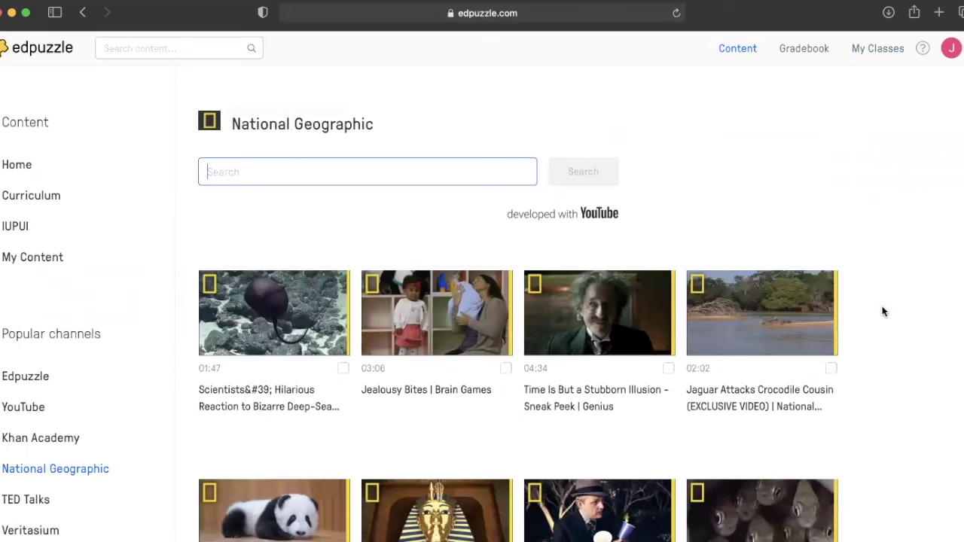
{"action": "scroll", "coordinate": [883, 312], "scroll_direction": "down", "scroll_amount": 1}
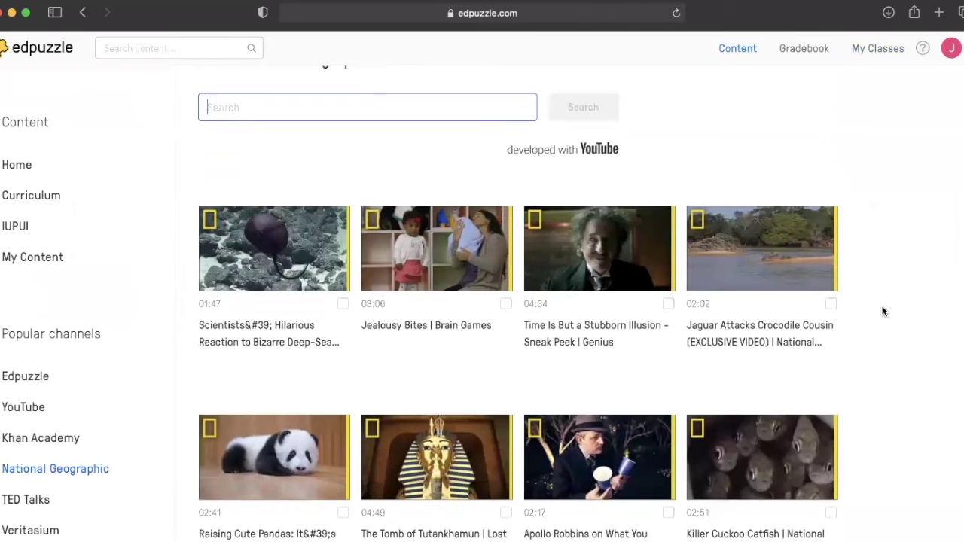
{"action": "scroll", "coordinate": [883, 311], "scroll_direction": "down", "scroll_amount": 3}
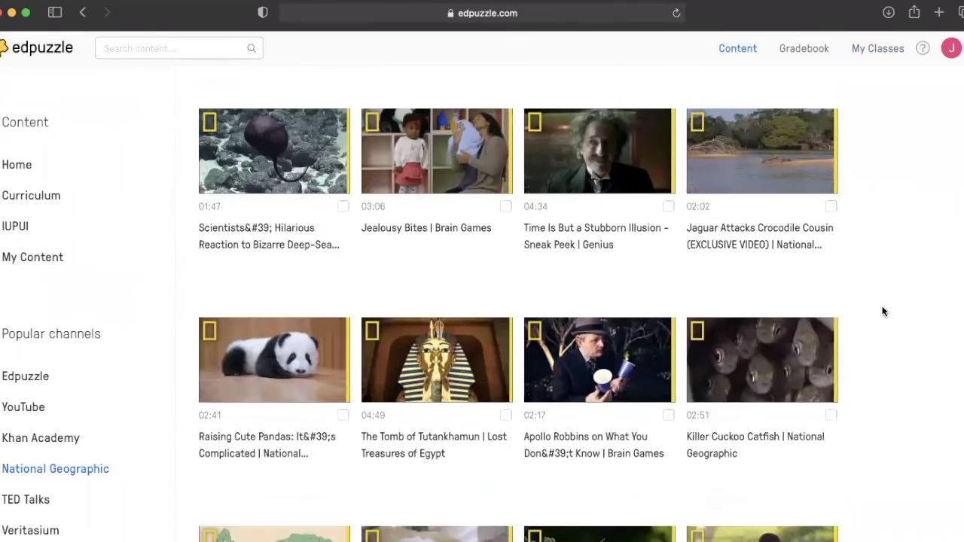
{"action": "scroll", "coordinate": [884, 311], "scroll_direction": "down", "scroll_amount": 4}
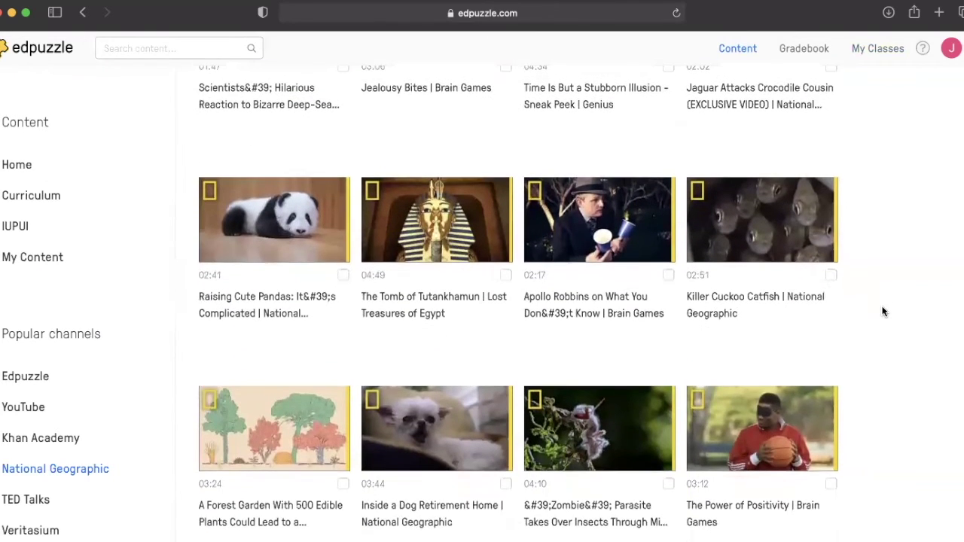
{"action": "scroll", "coordinate": [883, 311], "scroll_direction": "down", "scroll_amount": 1}
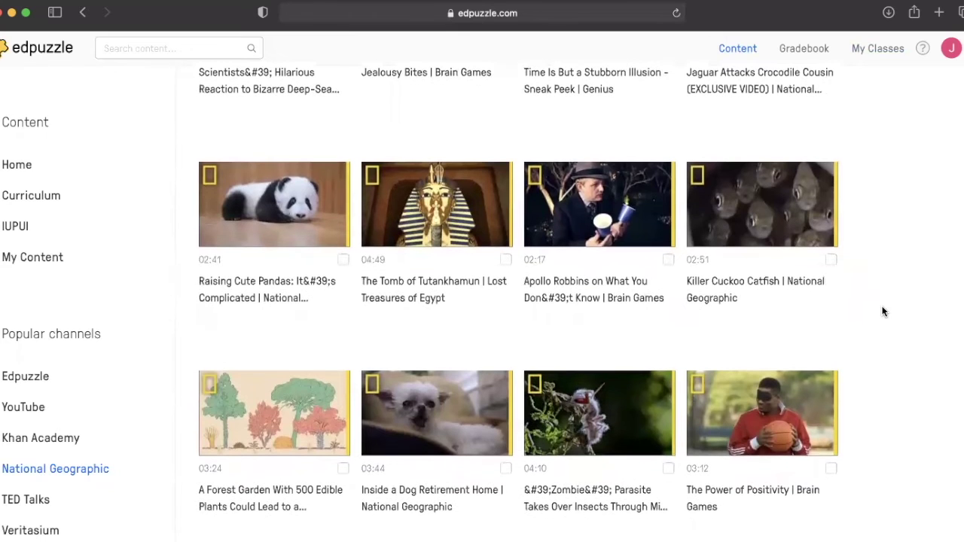
{"action": "scroll", "coordinate": [754, 250], "scroll_direction": "up", "scroll_amount": 3}
{"action": "scroll", "coordinate": [754, 251], "scroll_direction": "up", "scroll_amount": 3}
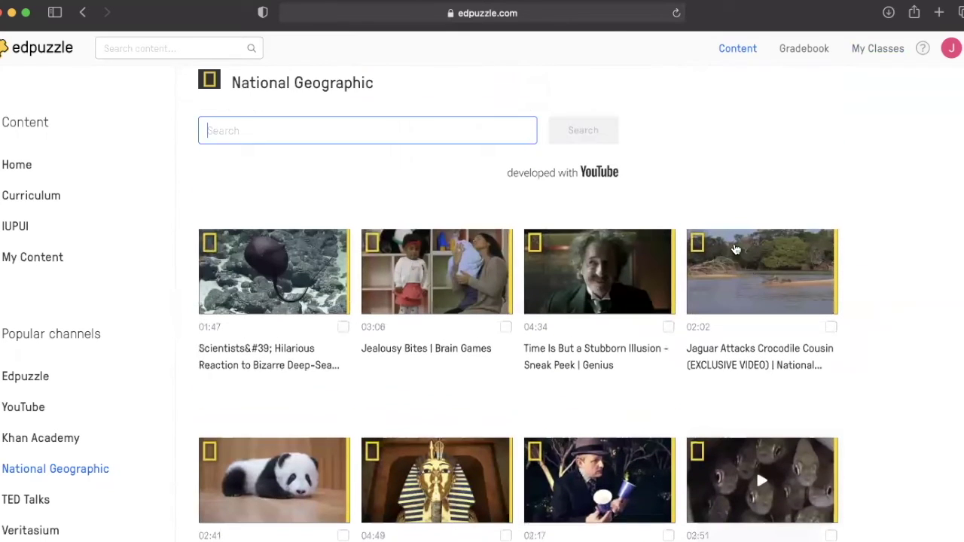
- Search the National Geographic channel for "social studies" and look through the resulting videos
{"action": "type", "text": "social studies"}
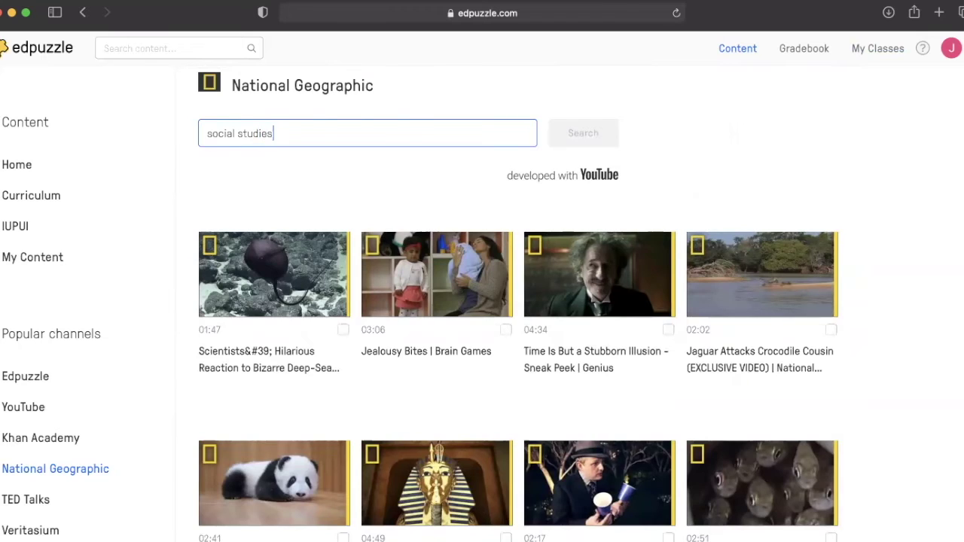
{"action": "key", "text": "Return"}
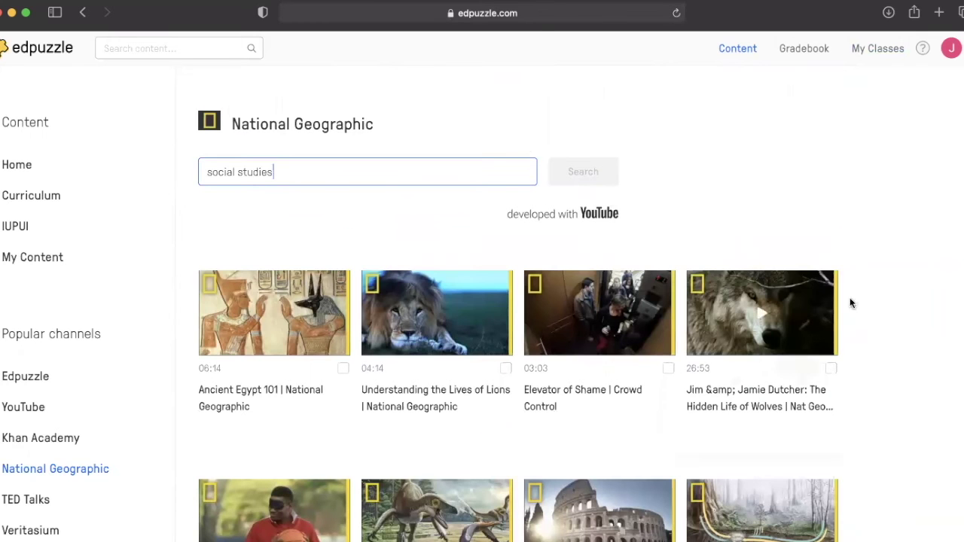
{"action": "scroll", "coordinate": [874, 399], "scroll_direction": "down", "scroll_amount": 3}
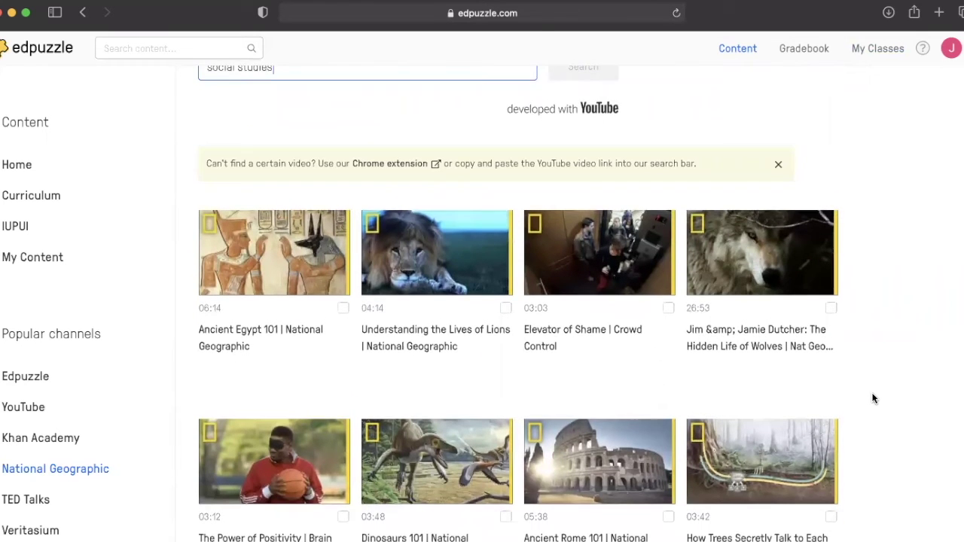
{"action": "scroll", "coordinate": [874, 398], "scroll_direction": "down", "scroll_amount": 2}
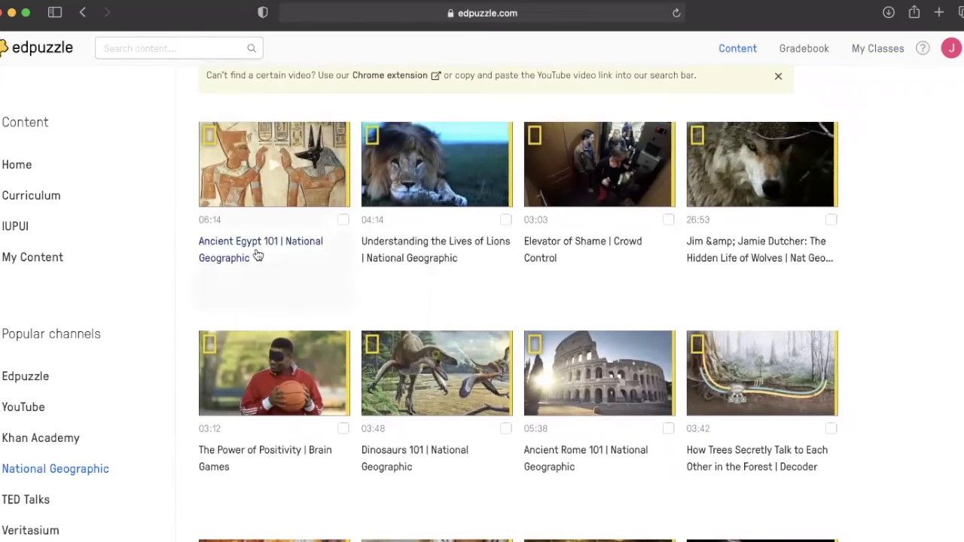
{"action": "scroll", "coordinate": [256, 255], "scroll_direction": "down", "scroll_amount": 5}
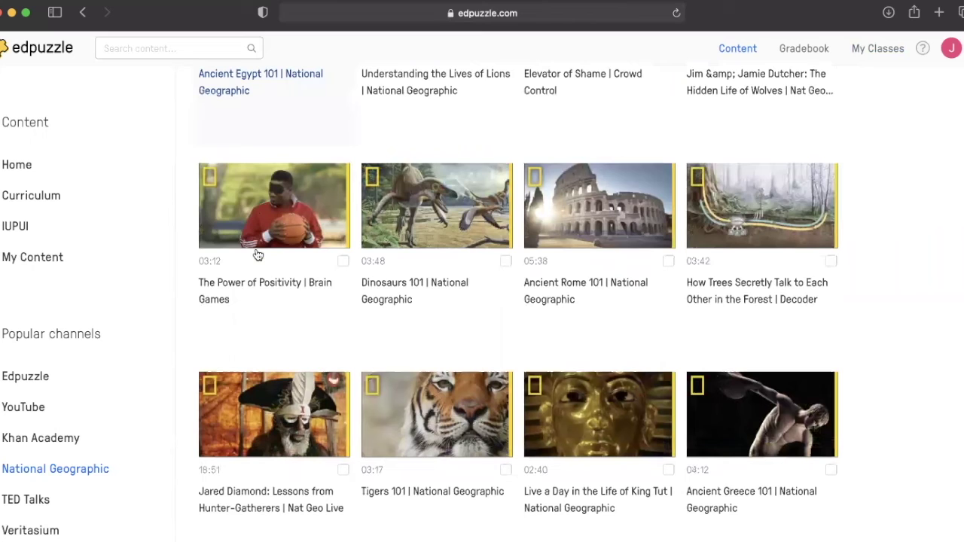
{"action": "scroll", "coordinate": [257, 254], "scroll_direction": "down", "scroll_amount": 5}
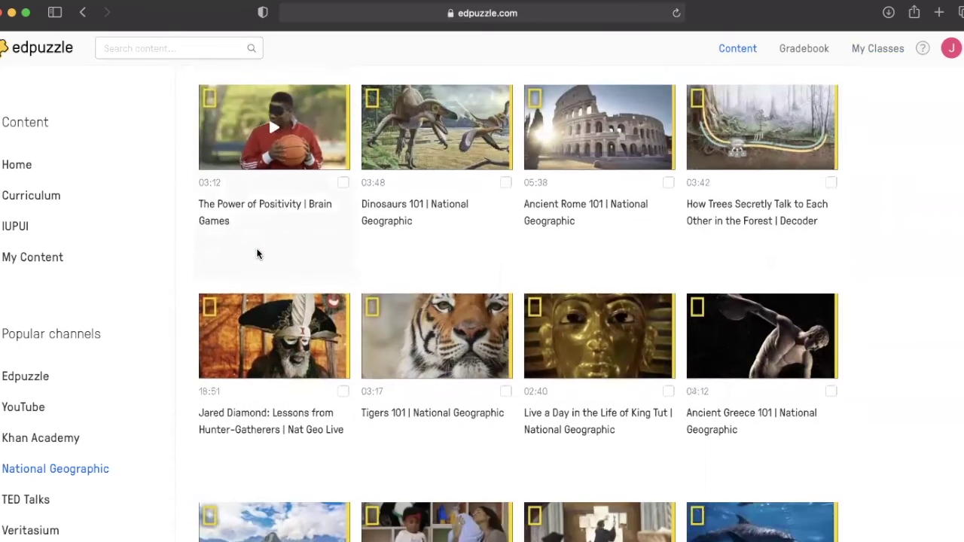
{"action": "scroll", "coordinate": [256, 253], "scroll_direction": "down", "scroll_amount": 3}
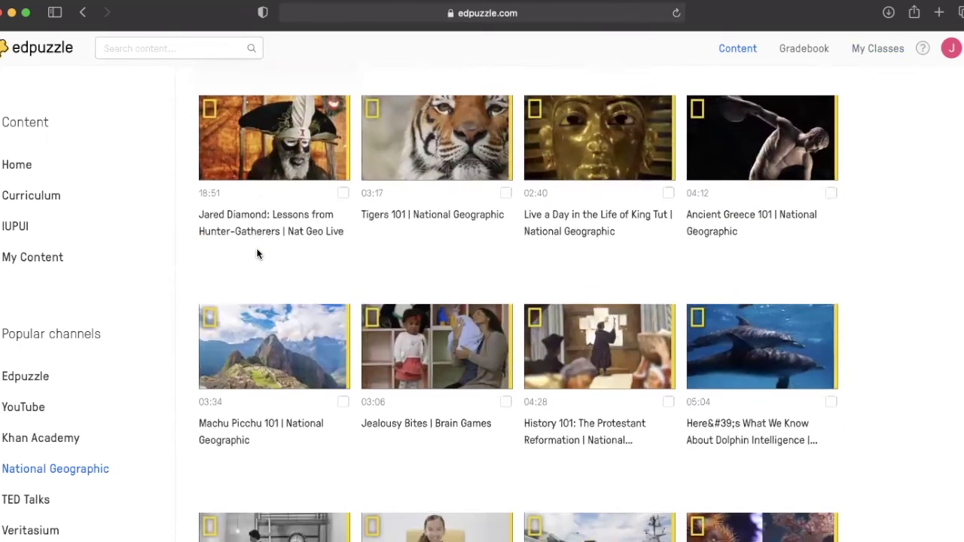
{"action": "scroll", "coordinate": [256, 254], "scroll_direction": "down", "scroll_amount": 5}
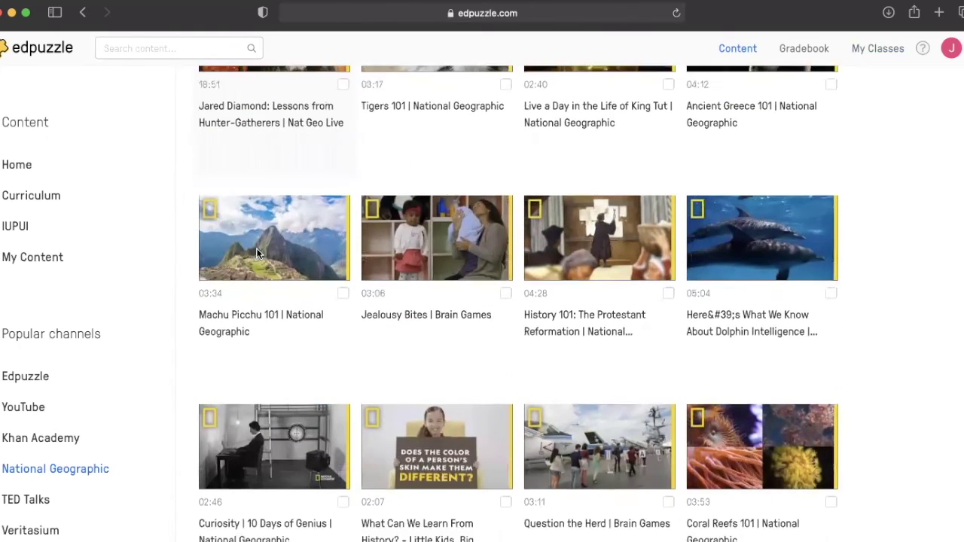
{"action": "scroll", "coordinate": [256, 254], "scroll_direction": "up", "scroll_amount": 1}
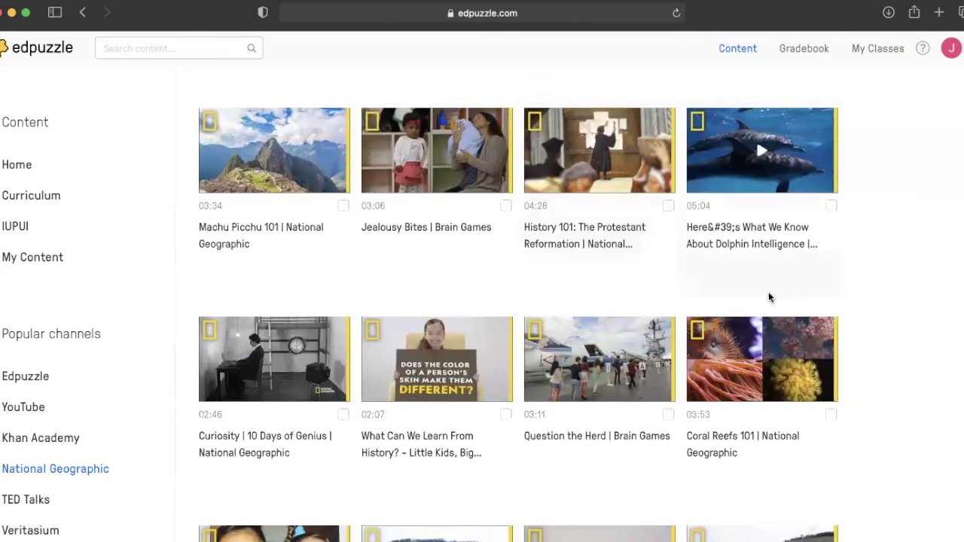
{"action": "scroll", "coordinate": [879, 272], "scroll_direction": "up", "scroll_amount": 2}
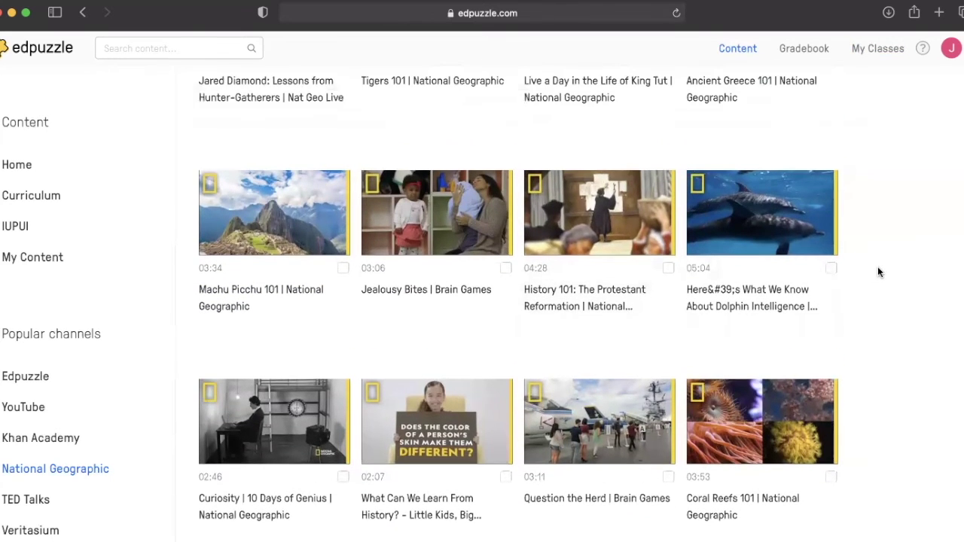
{"action": "scroll", "coordinate": [879, 272], "scroll_direction": "up", "scroll_amount": 3}
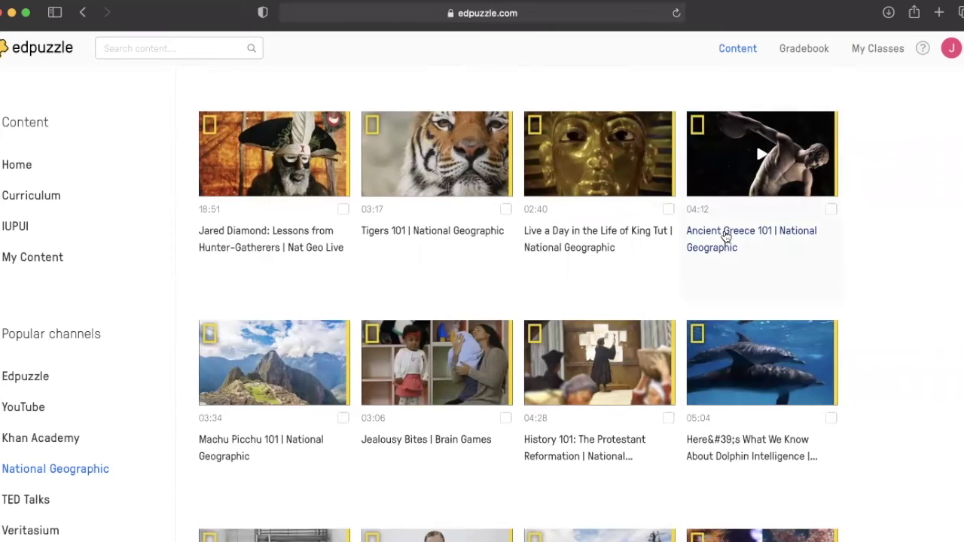
- Open the "Ancient Greece 101 | National Geographic" video and examine its video versions and similar videos
{"action": "left_click", "coordinate": [725, 236]}
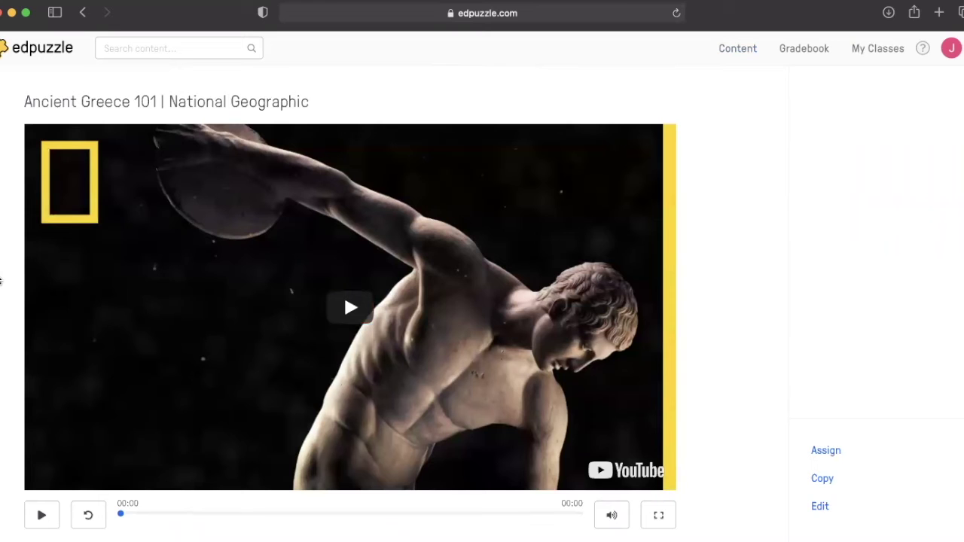
{"action": "scroll", "coordinate": [0, 281], "scroll_direction": "down", "scroll_amount": 3}
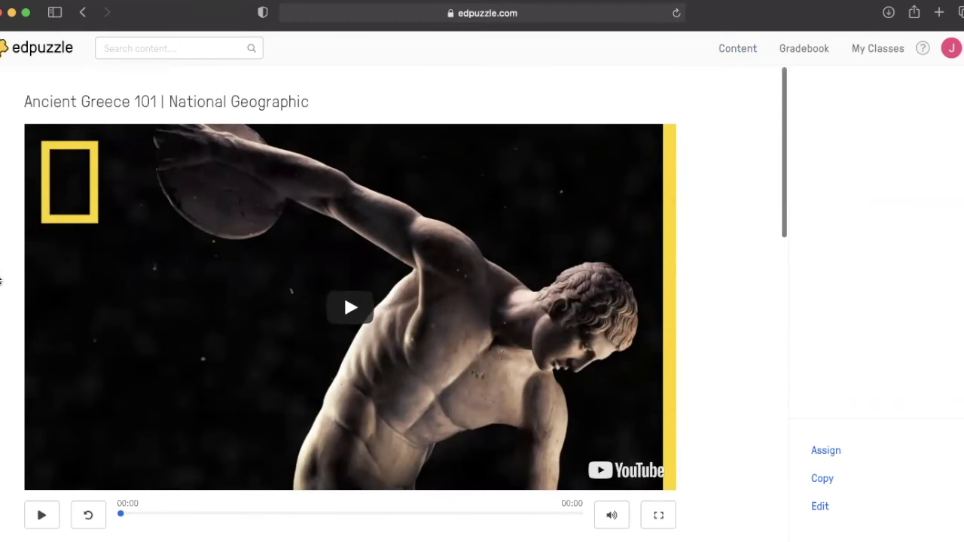
{"action": "scroll", "coordinate": [0, 281], "scroll_direction": "down", "scroll_amount": 3}
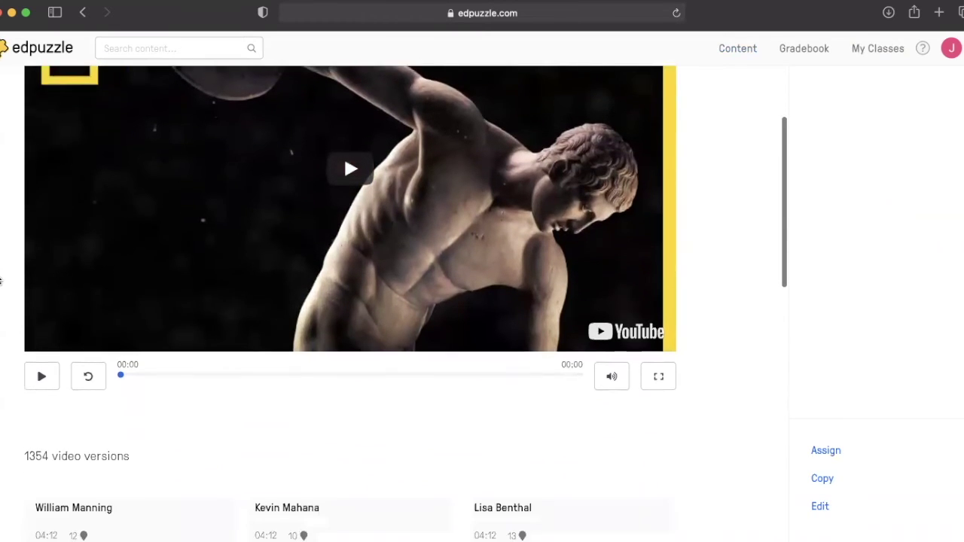
{"action": "scroll", "coordinate": [0, 281], "scroll_direction": "down", "scroll_amount": 3}
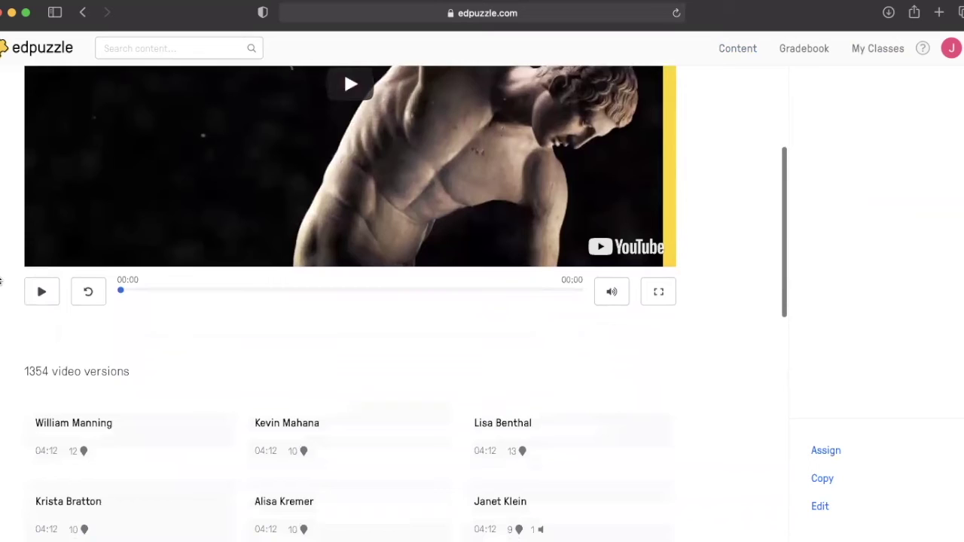
{"action": "scroll", "coordinate": [0, 281], "scroll_direction": "down", "scroll_amount": 1}
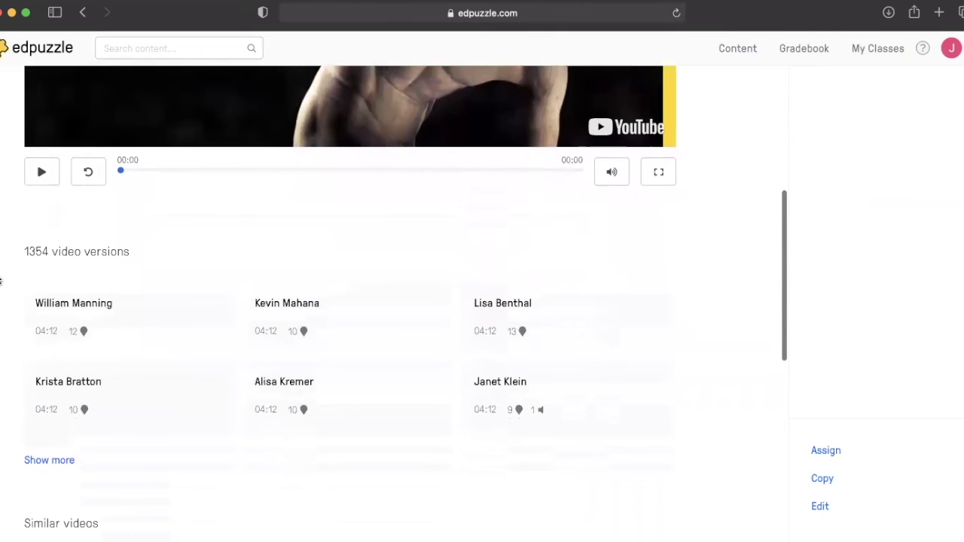
{"action": "scroll", "coordinate": [1, 281], "scroll_direction": "down", "scroll_amount": 5}
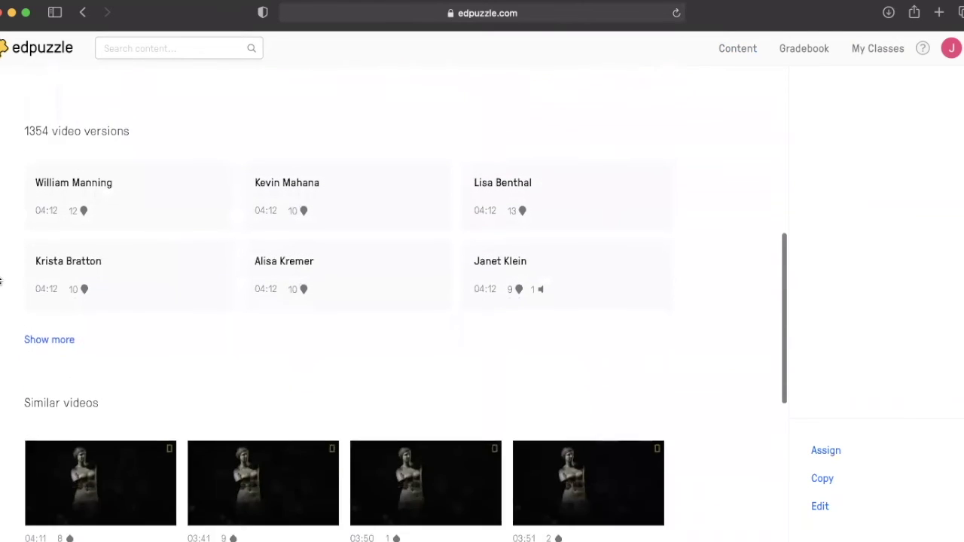
{"action": "scroll", "coordinate": [0, 281], "scroll_direction": "down", "scroll_amount": 3}
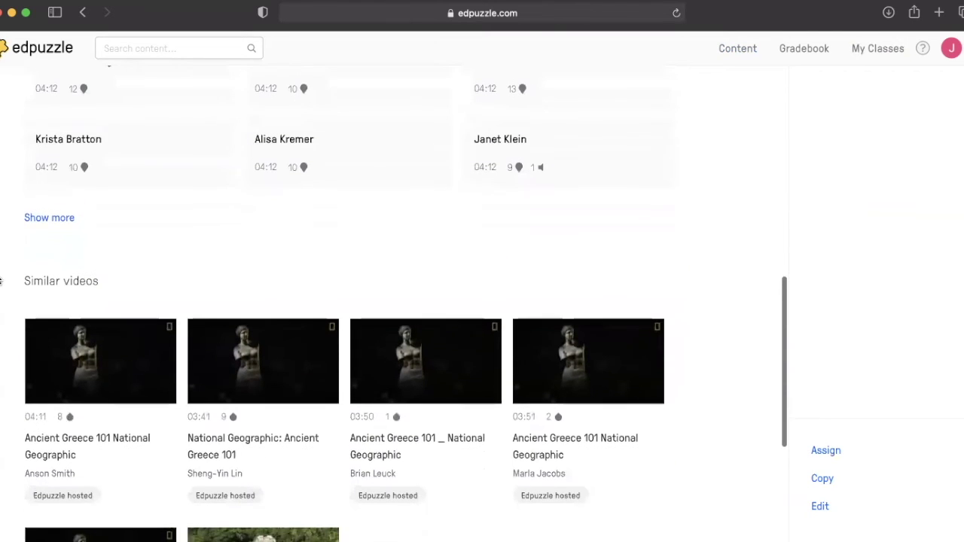
{"action": "scroll", "coordinate": [0, 281], "scroll_direction": "down", "scroll_amount": 6}
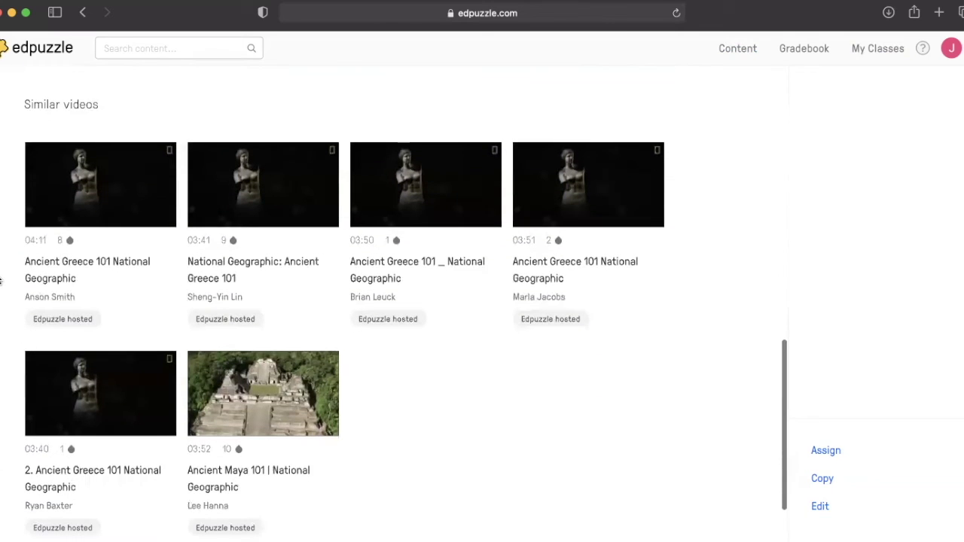
{"action": "scroll", "coordinate": [0, 281], "scroll_direction": "up", "scroll_amount": 10}
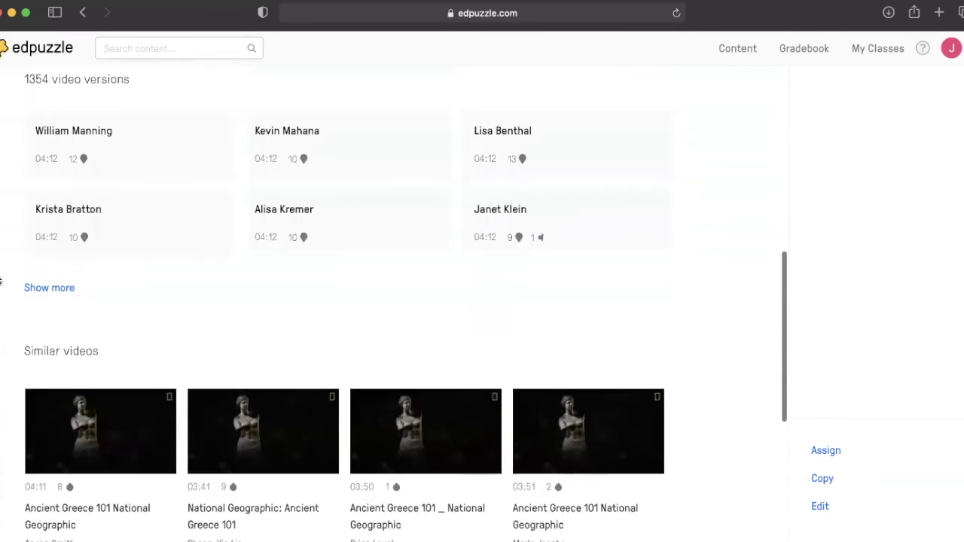
{"action": "scroll", "coordinate": [0, 281], "scroll_direction": "up", "scroll_amount": 11}
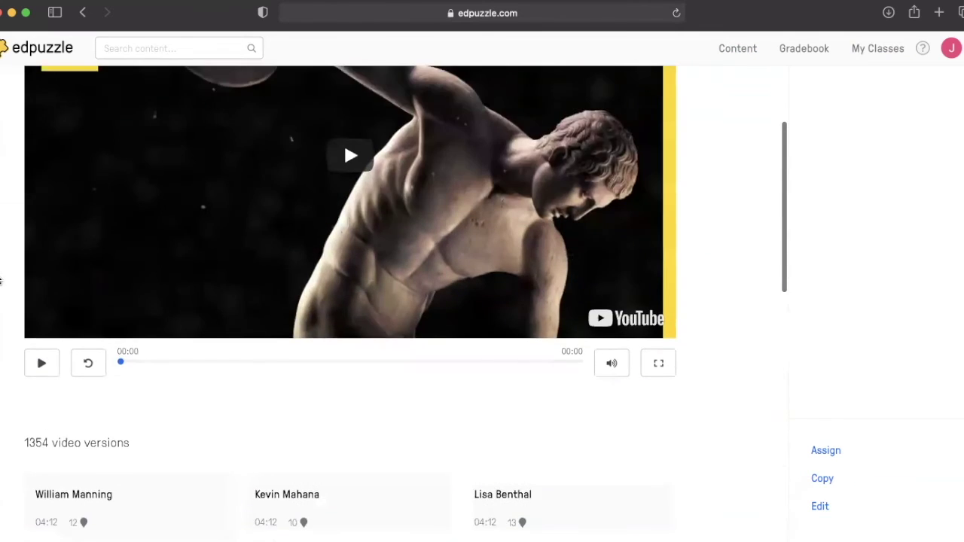
{"action": "scroll", "coordinate": [0, 281], "scroll_direction": "up", "scroll_amount": 4}
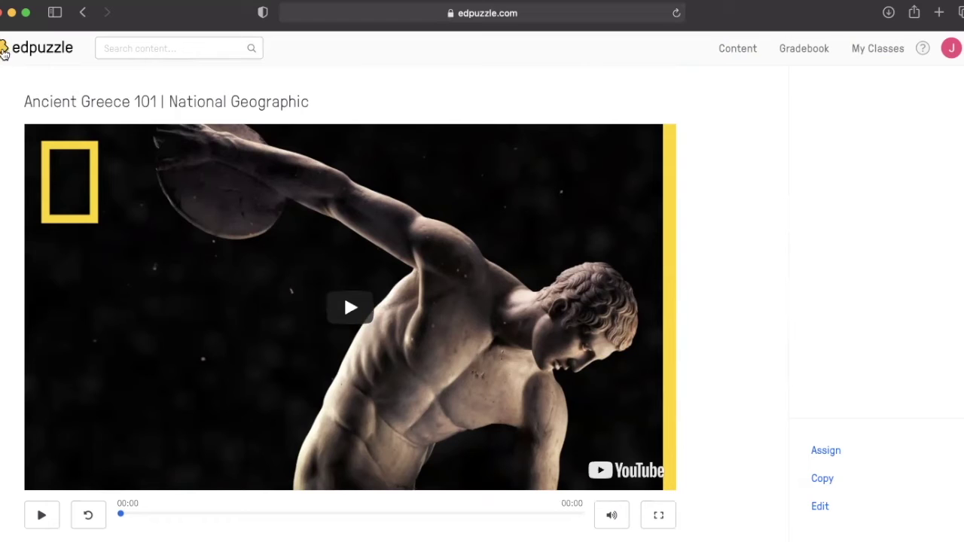
- Return to the home content page and look over the content sections and popular channels
{"action": "left_click", "coordinate": [5, 51]}
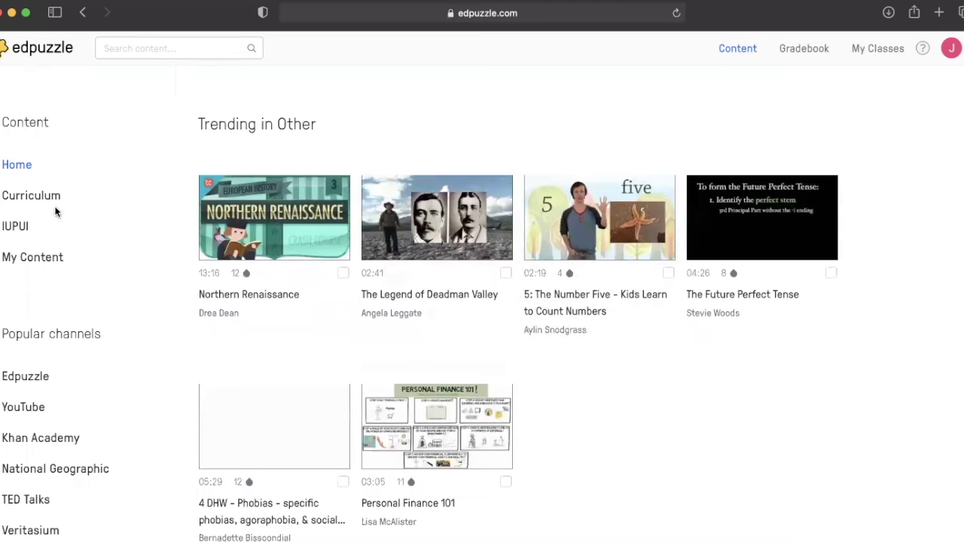
{"action": "scroll", "coordinate": [90, 223], "scroll_direction": "down", "scroll_amount": 3}
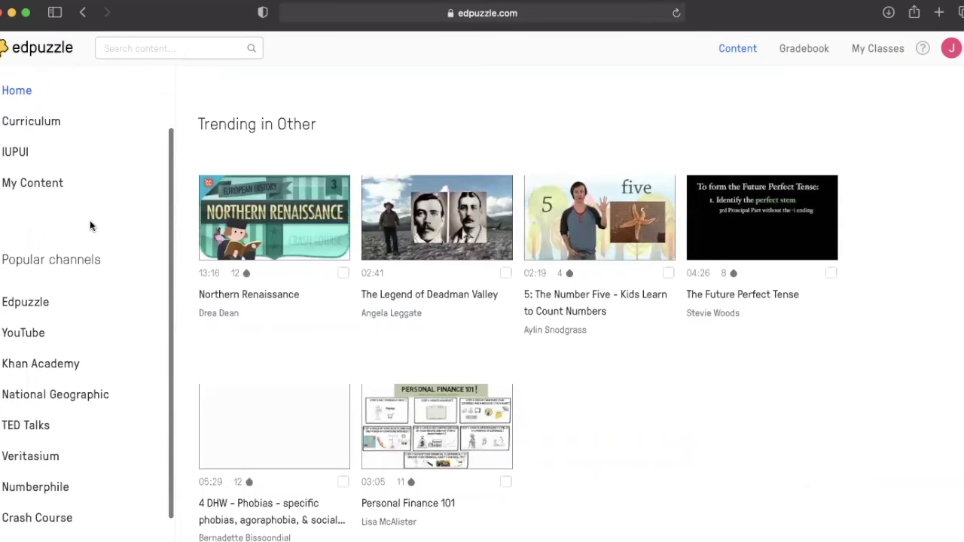
{"action": "scroll", "coordinate": [90, 221], "scroll_direction": "up", "scroll_amount": 3}
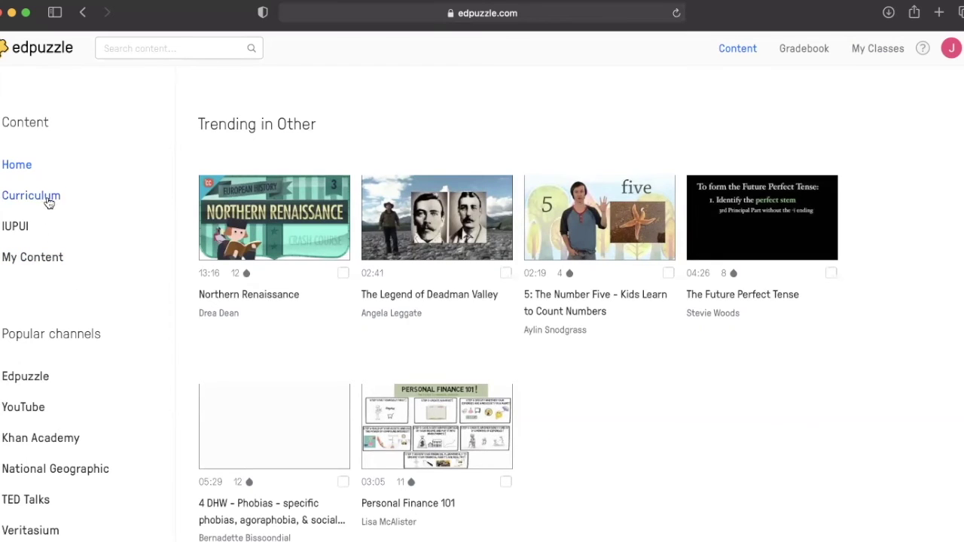
- View the My Content library, followed by Edpuzzle's Curriculum page
{"action": "left_click", "coordinate": [45, 256]}
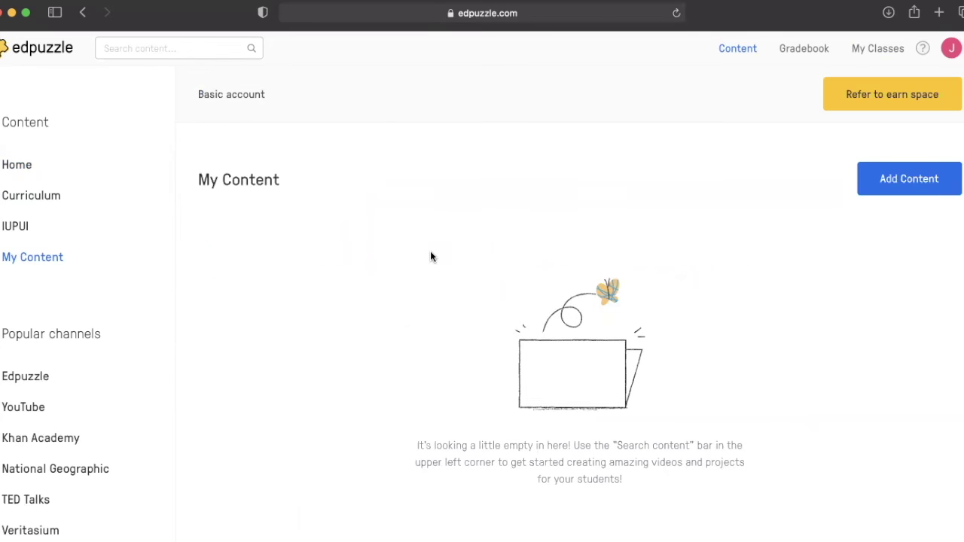
{"action": "scroll", "coordinate": [431, 257], "scroll_direction": "down", "scroll_amount": 3}
{"action": "scroll", "coordinate": [431, 257], "scroll_direction": "down", "scroll_amount": 2}
{"action": "left_click", "coordinate": [56, 197]}
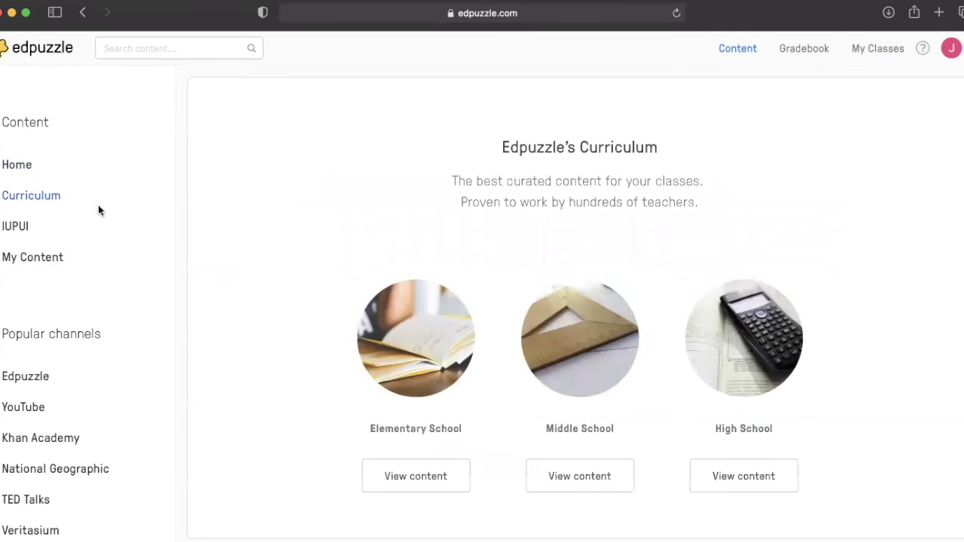
- Open the YouTube channel and look through its suggested education videos, ending back at the channel's search field
{"action": "left_click", "coordinate": [32, 408]}
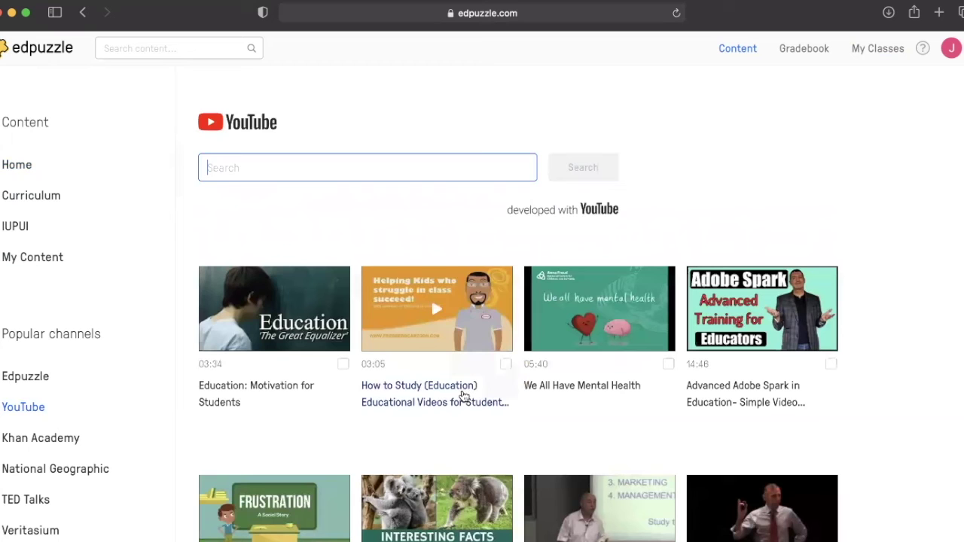
{"action": "scroll", "coordinate": [887, 418], "scroll_direction": "down", "scroll_amount": 3}
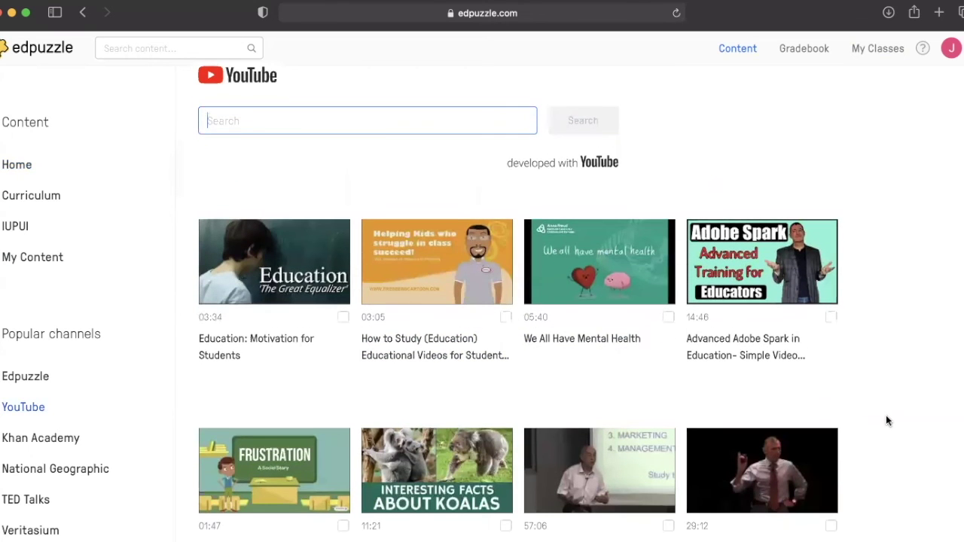
{"action": "scroll", "coordinate": [886, 419], "scroll_direction": "down", "scroll_amount": 4}
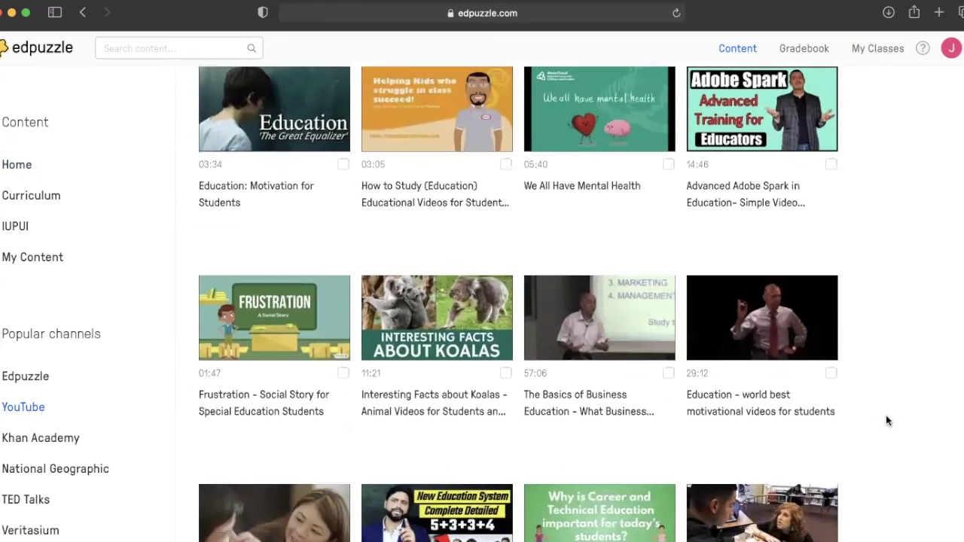
{"action": "scroll", "coordinate": [886, 420], "scroll_direction": "down", "scroll_amount": 2}
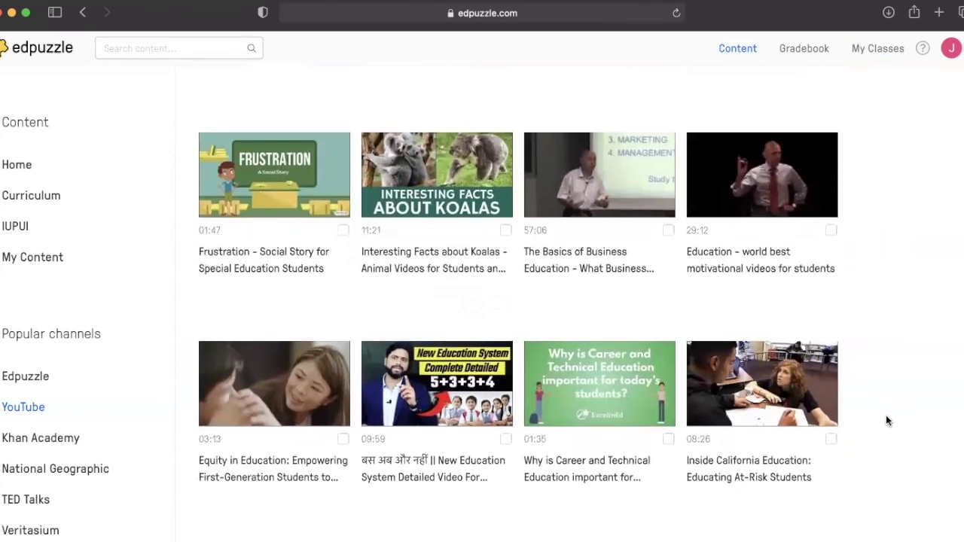
{"action": "scroll", "coordinate": [886, 421], "scroll_direction": "down", "scroll_amount": 5}
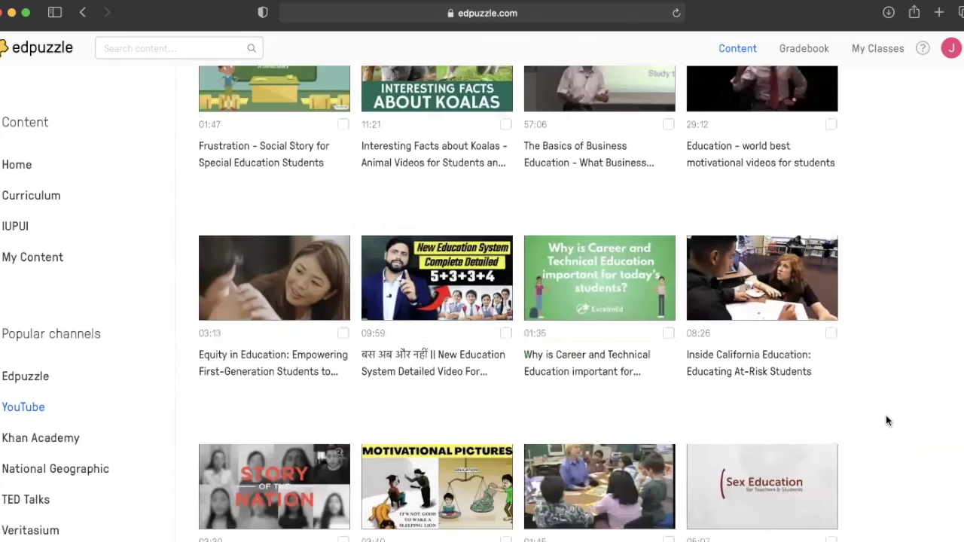
{"action": "scroll", "coordinate": [886, 421], "scroll_direction": "down", "scroll_amount": 3}
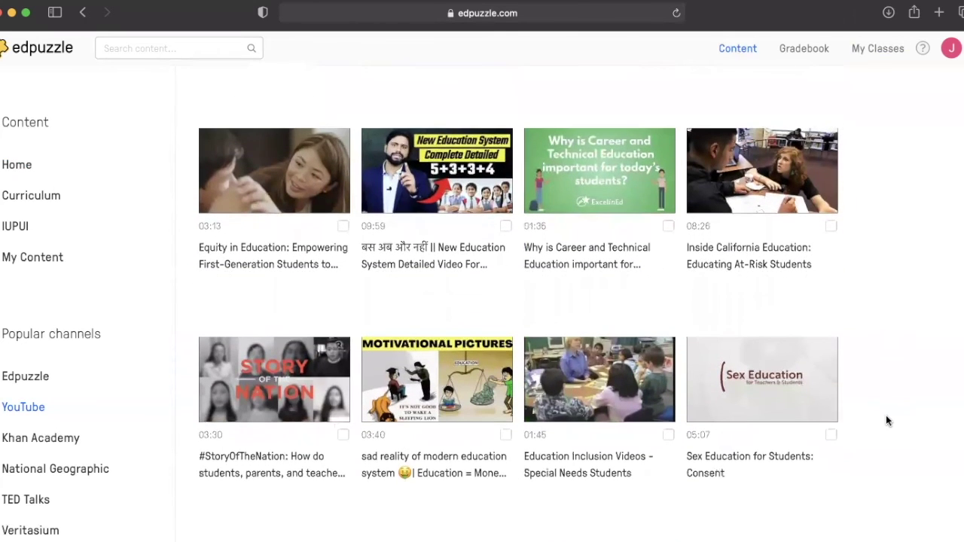
{"action": "scroll", "coordinate": [886, 421], "scroll_direction": "down", "scroll_amount": 4}
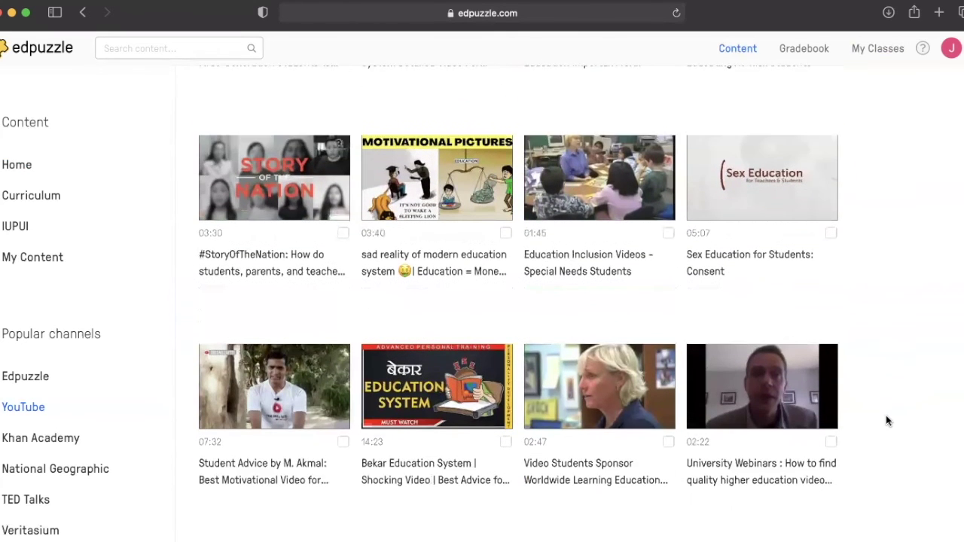
{"action": "scroll", "coordinate": [886, 420], "scroll_direction": "down", "scroll_amount": 5}
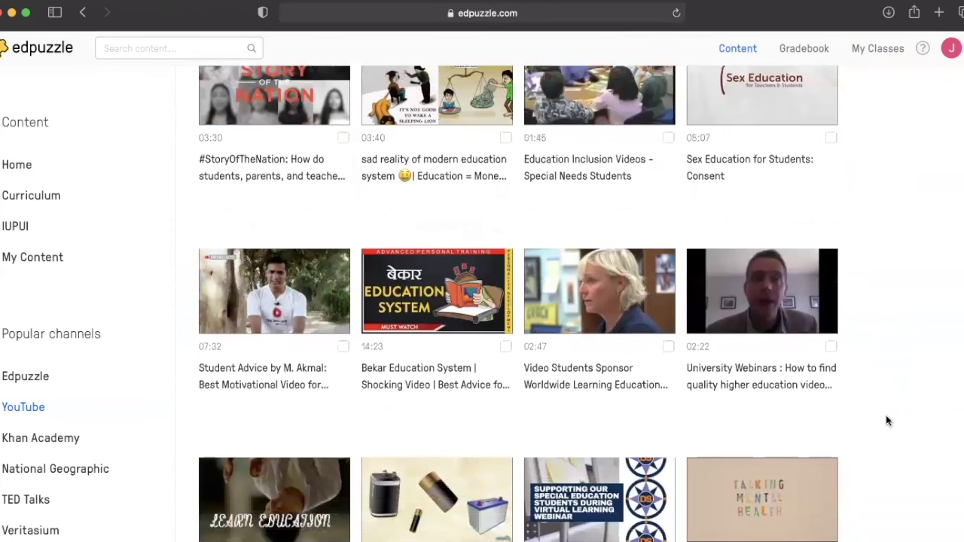
{"action": "scroll", "coordinate": [887, 420], "scroll_direction": "down", "scroll_amount": 4}
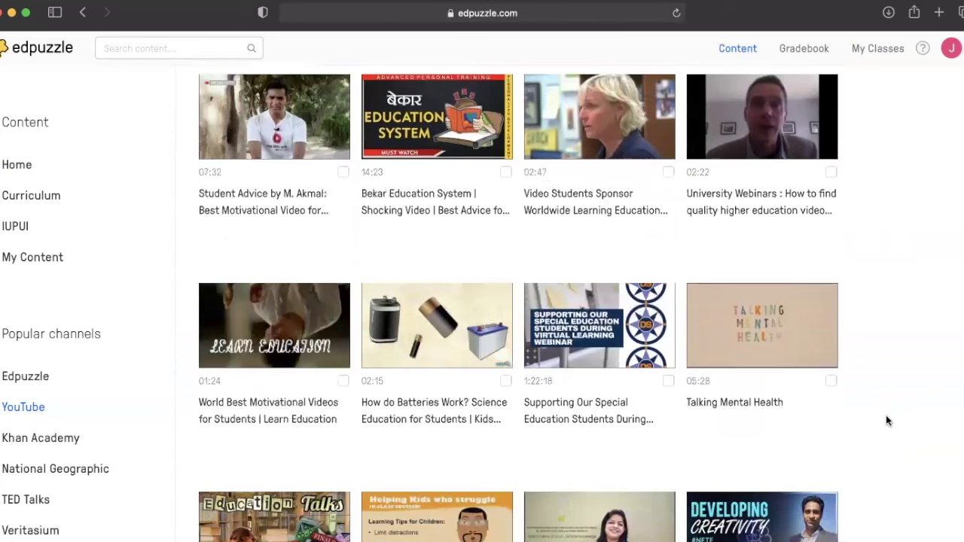
{"action": "scroll", "coordinate": [887, 420], "scroll_direction": "down", "scroll_amount": 2}
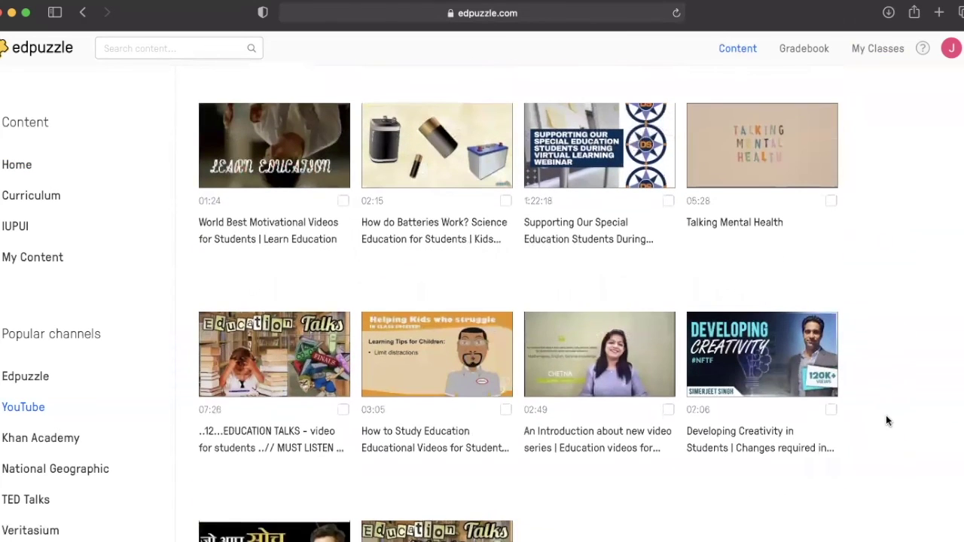
{"action": "scroll", "coordinate": [887, 419], "scroll_direction": "down", "scroll_amount": 3}
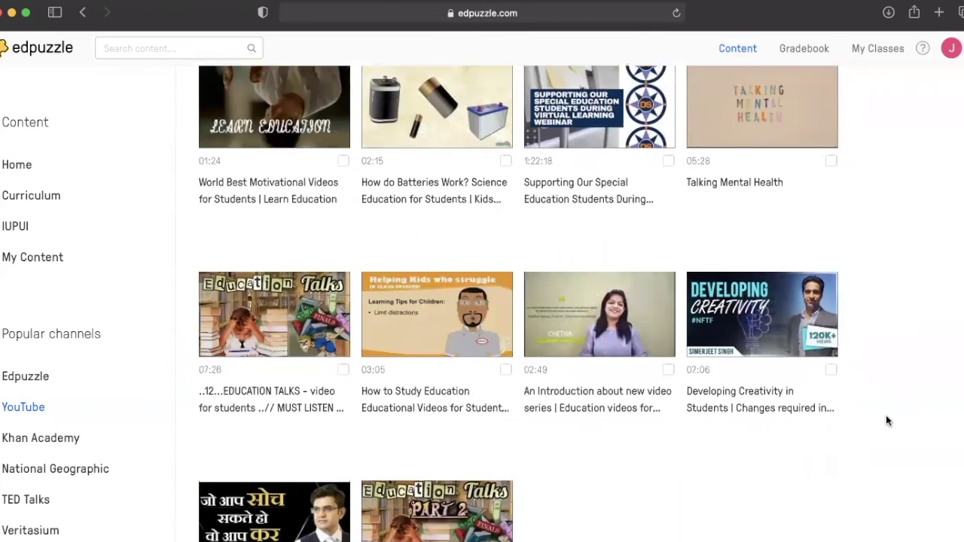
{"action": "scroll", "coordinate": [886, 420], "scroll_direction": "down", "scroll_amount": 4}
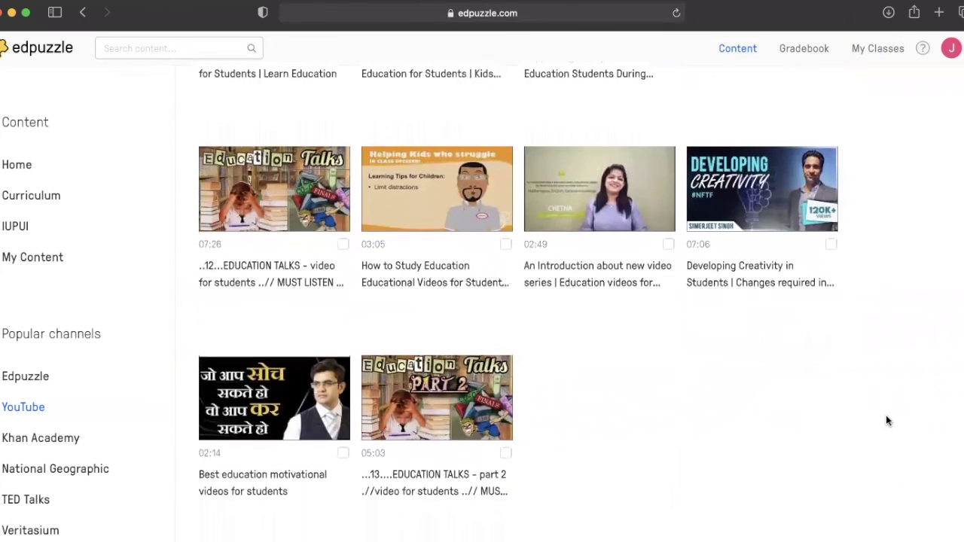
{"action": "scroll", "coordinate": [887, 420], "scroll_direction": "down", "scroll_amount": 4}
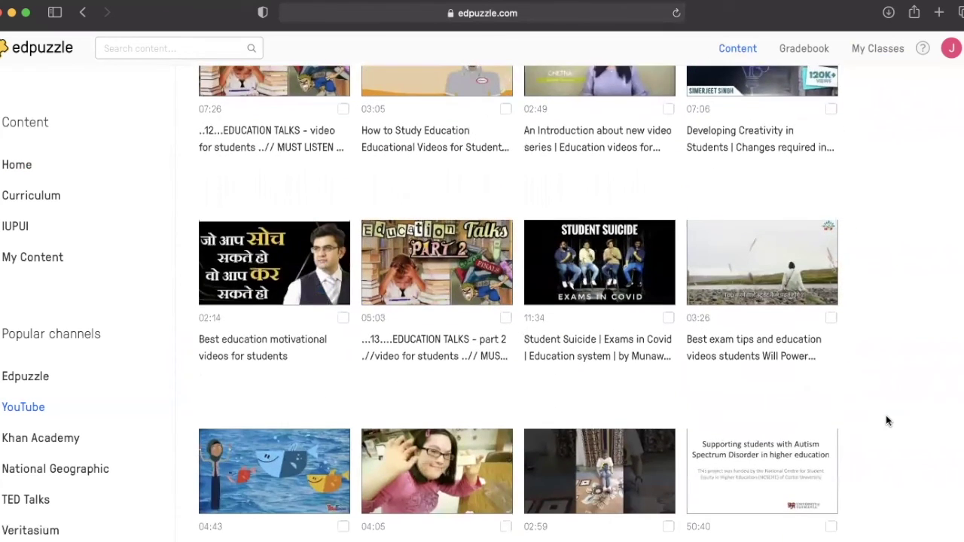
{"action": "scroll", "coordinate": [886, 420], "scroll_direction": "up", "scroll_amount": 20}
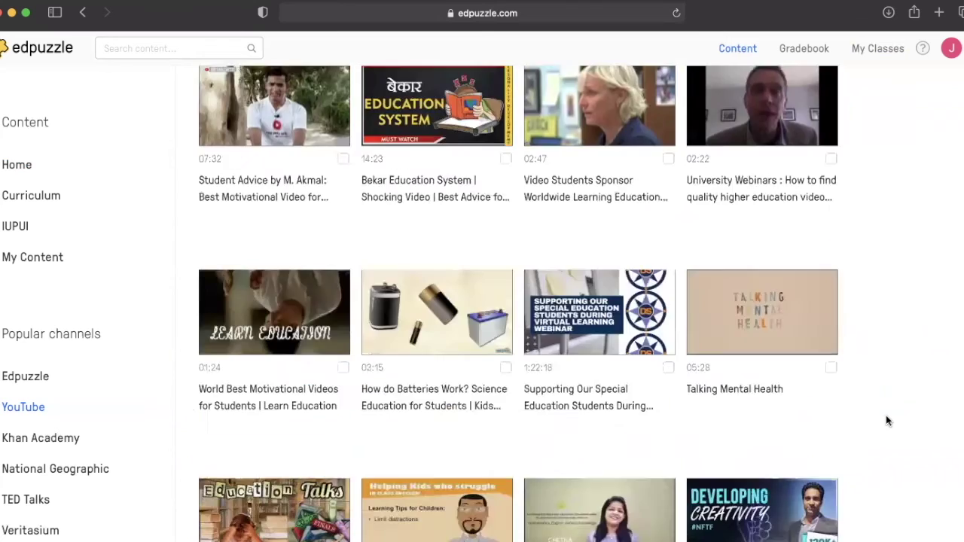
{"action": "scroll", "coordinate": [885, 421], "scroll_direction": "up", "scroll_amount": 15}
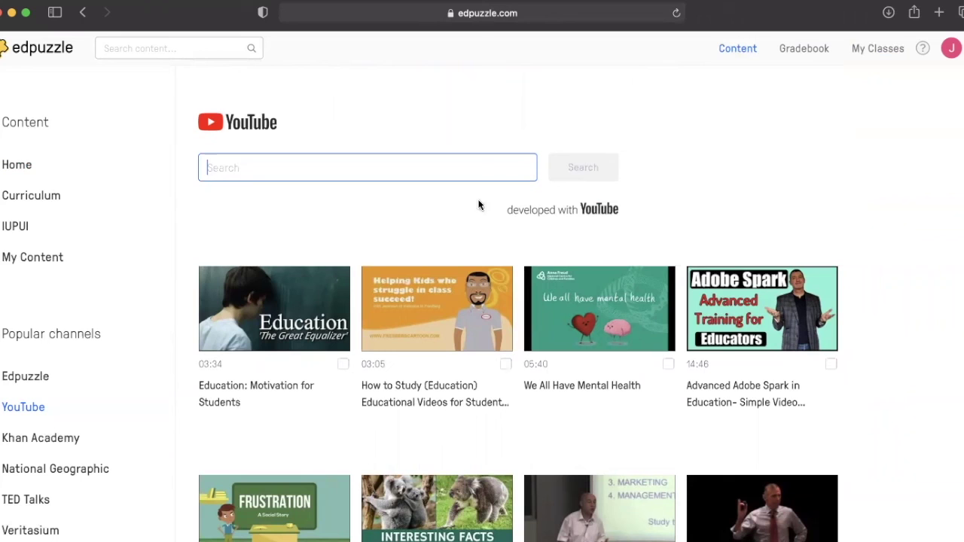
- Return to the home content page and look through the trending videos for Other, Indiana and the United States
{"action": "left_click", "coordinate": [45, 49]}
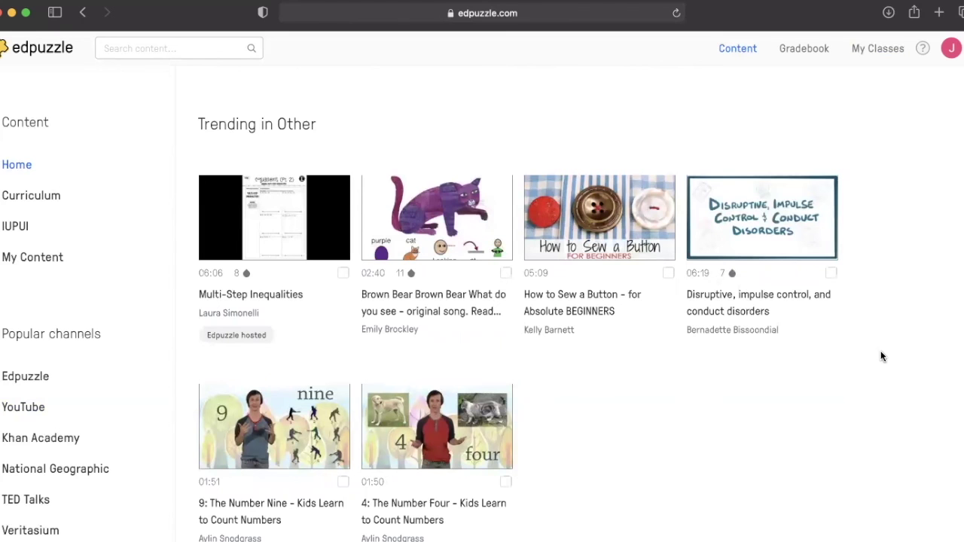
{"action": "scroll", "coordinate": [883, 357], "scroll_direction": "down", "scroll_amount": 3}
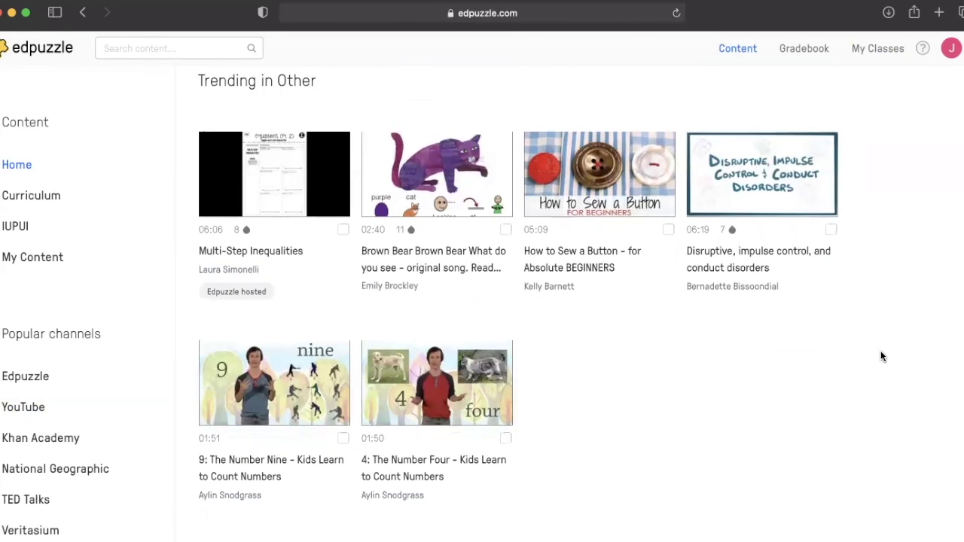
{"action": "scroll", "coordinate": [883, 357], "scroll_direction": "down", "scroll_amount": 4}
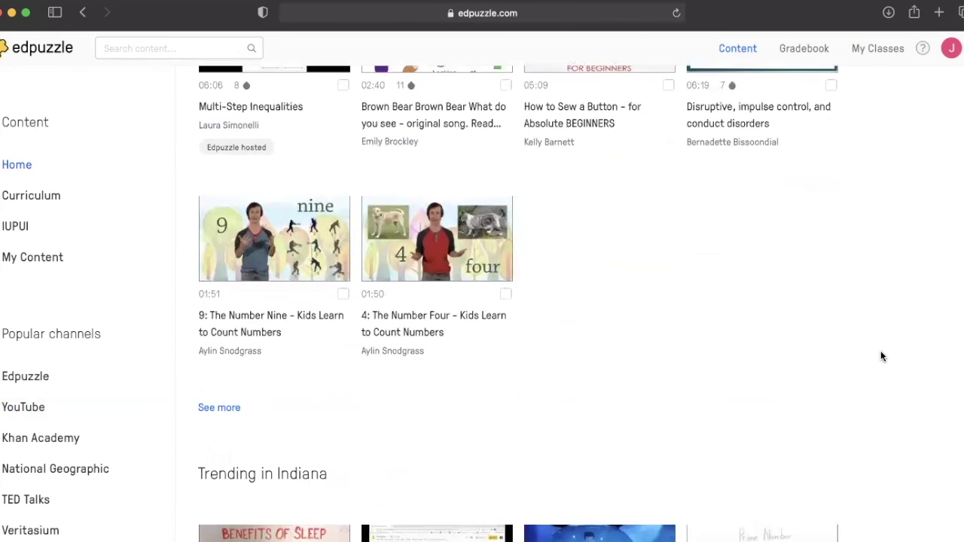
{"action": "scroll", "coordinate": [883, 356], "scroll_direction": "down", "scroll_amount": 3}
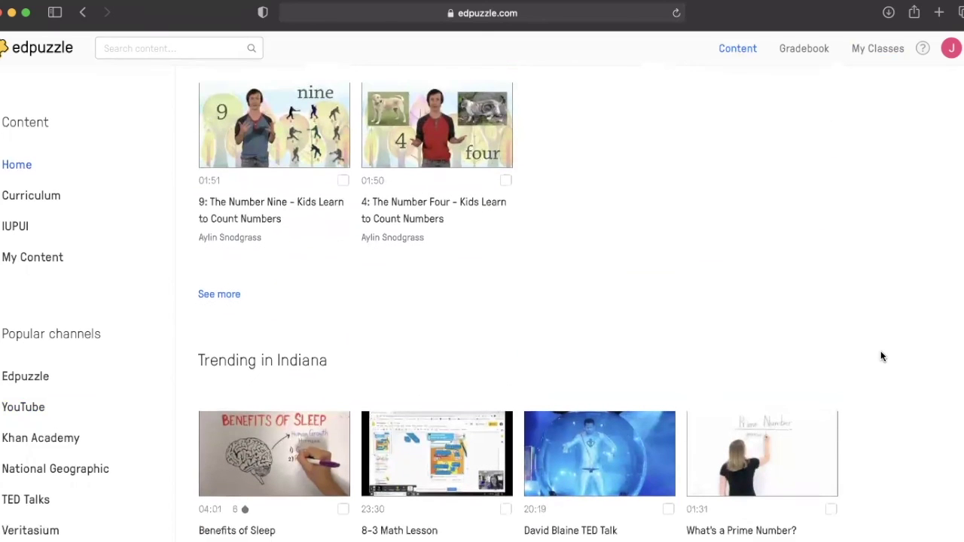
{"action": "scroll", "coordinate": [883, 356], "scroll_direction": "down", "scroll_amount": 4}
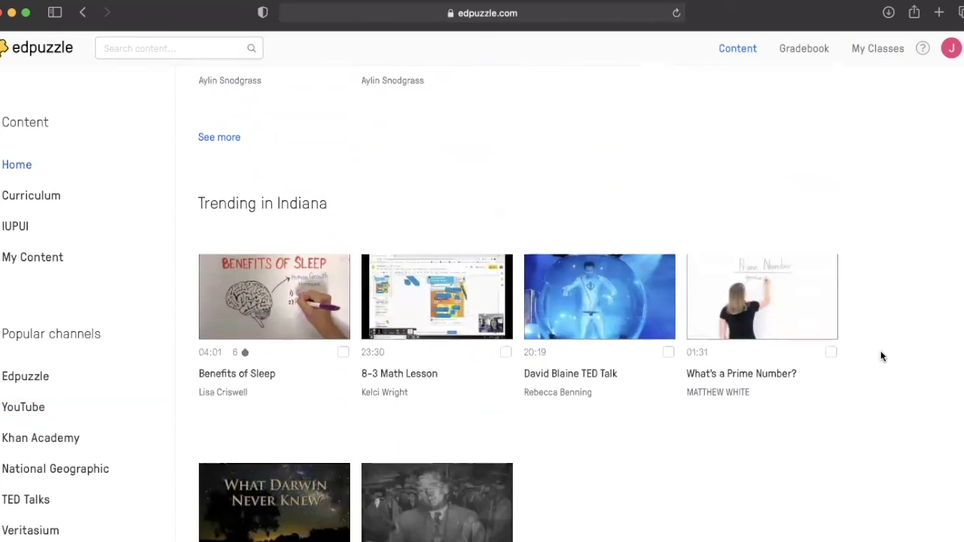
{"action": "scroll", "coordinate": [883, 356], "scroll_direction": "down", "scroll_amount": 2}
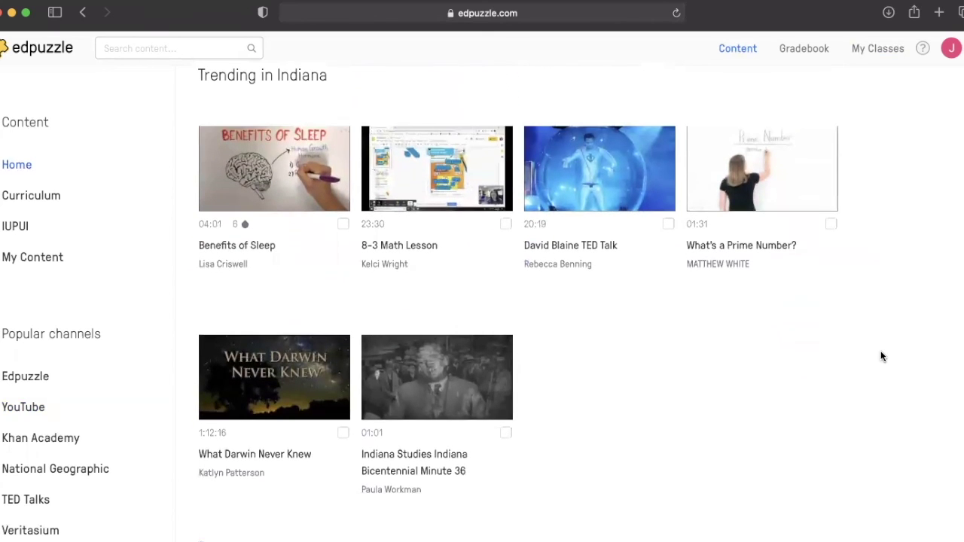
{"action": "scroll", "coordinate": [883, 356], "scroll_direction": "down", "scroll_amount": 5}
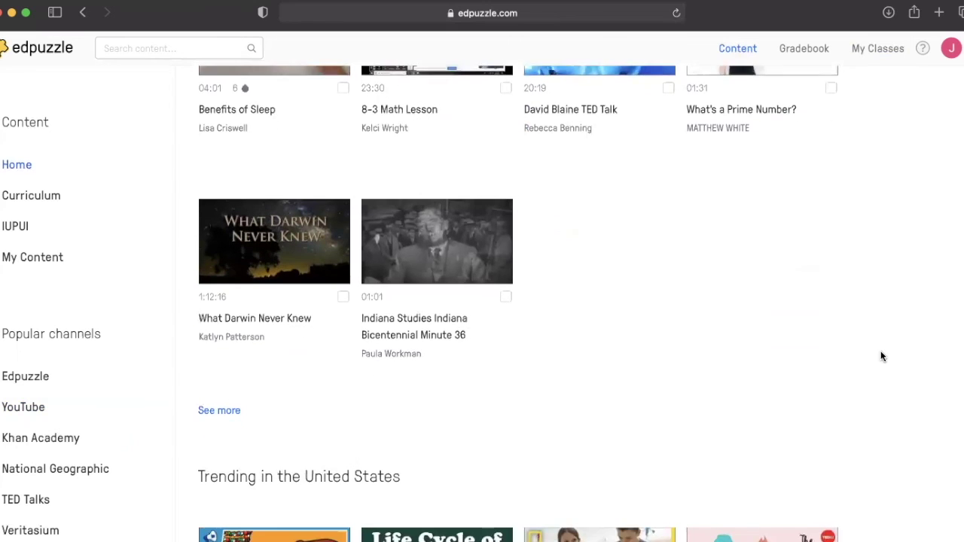
{"action": "scroll", "coordinate": [883, 356], "scroll_direction": "down", "scroll_amount": 3}
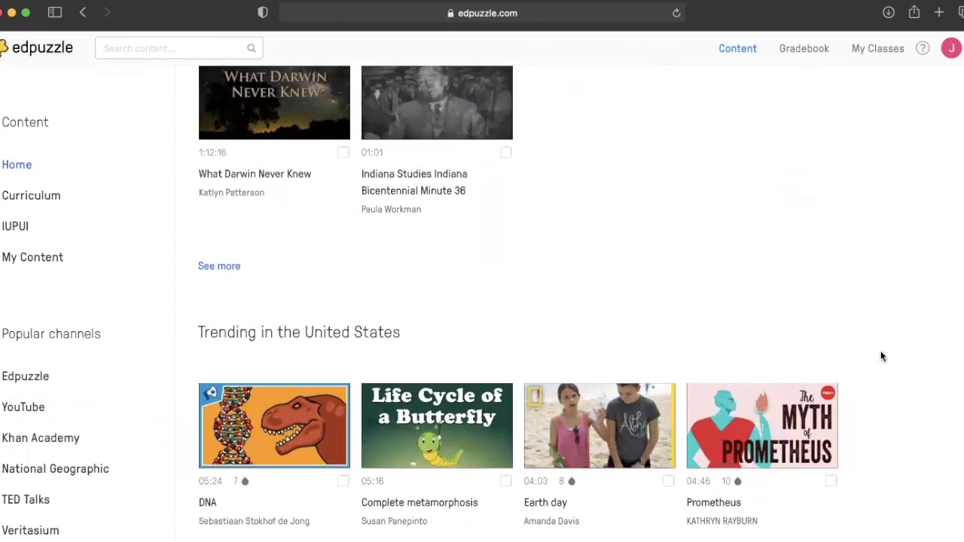
{"action": "scroll", "coordinate": [883, 356], "scroll_direction": "down", "scroll_amount": 5}
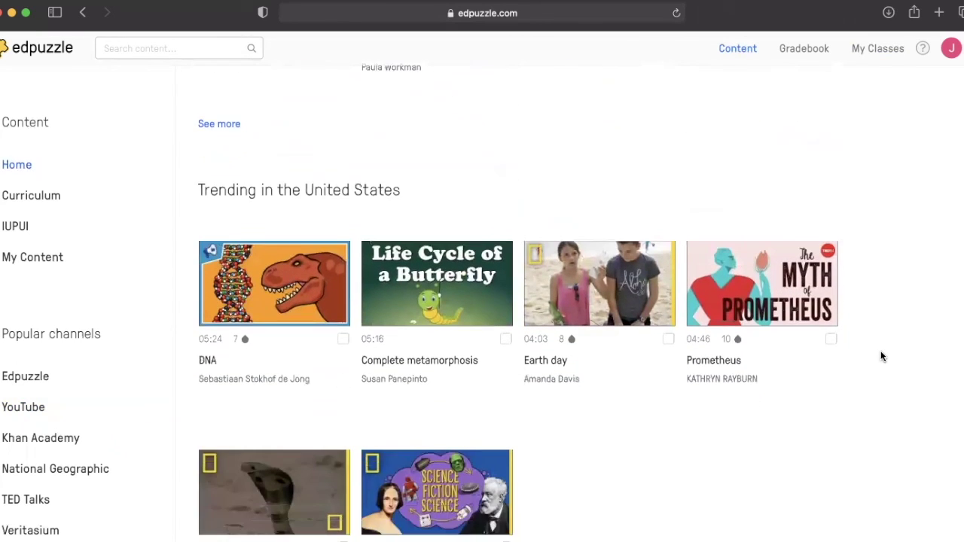
{"action": "scroll", "coordinate": [883, 356], "scroll_direction": "down", "scroll_amount": 2}
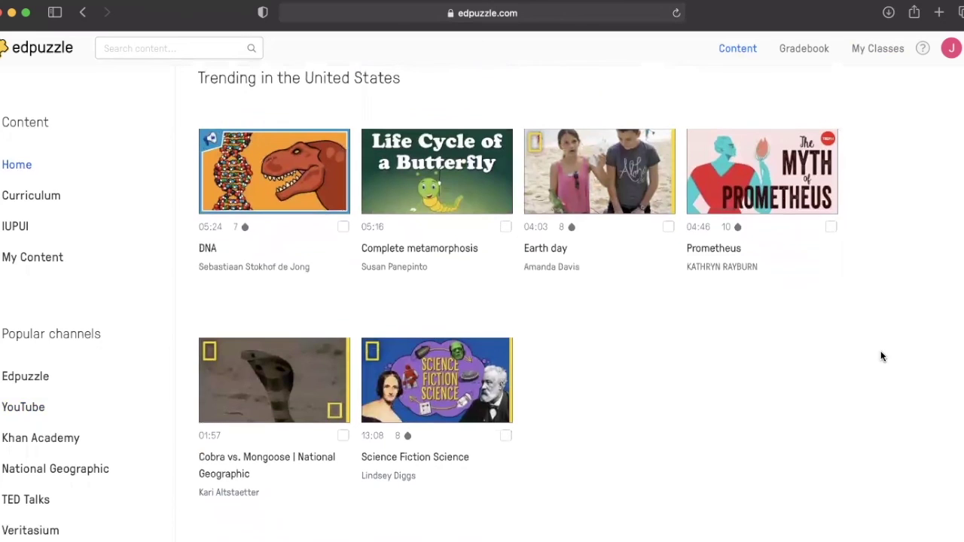
{"action": "scroll", "coordinate": [882, 356], "scroll_direction": "up", "scroll_amount": 1}
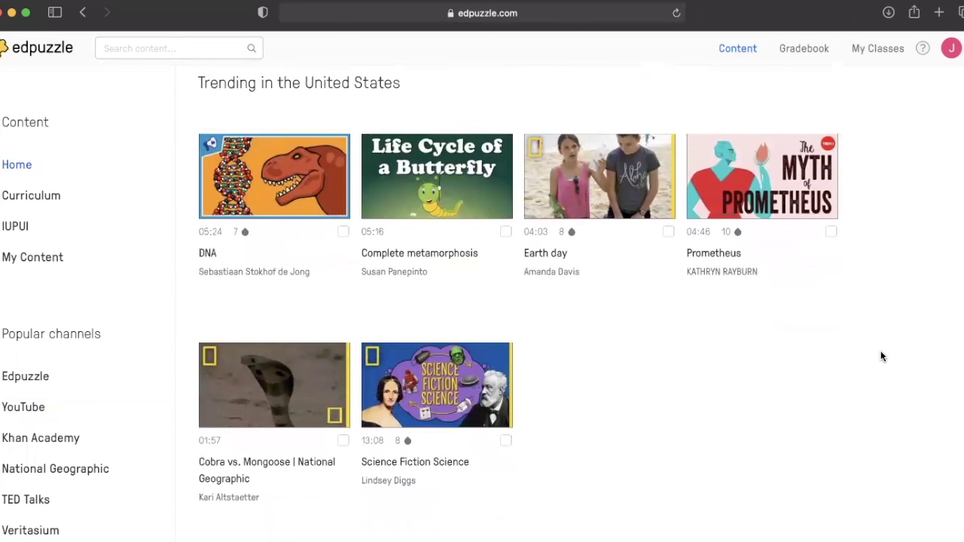
{"action": "scroll", "coordinate": [882, 357], "scroll_direction": "down", "scroll_amount": 1}
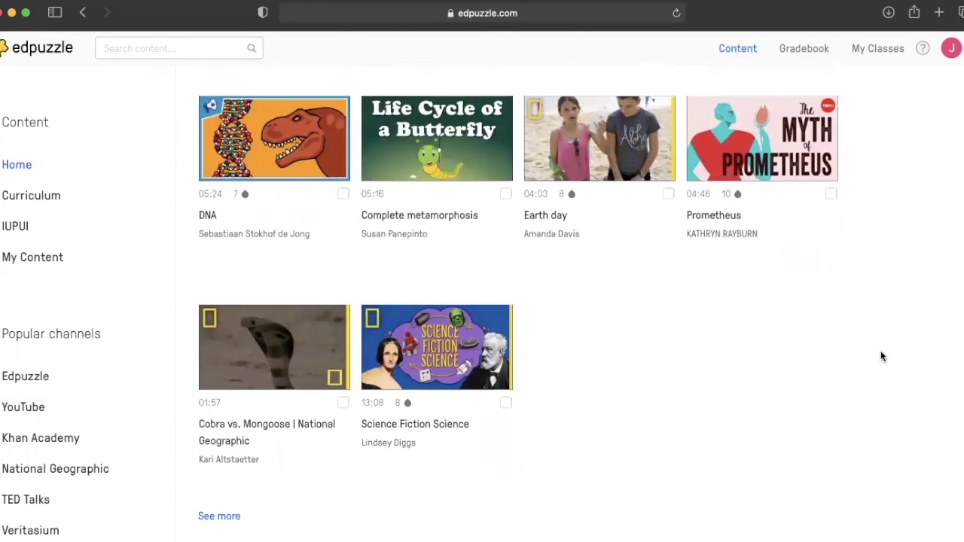
{"action": "scroll", "coordinate": [883, 356], "scroll_direction": "up", "scroll_amount": 3}
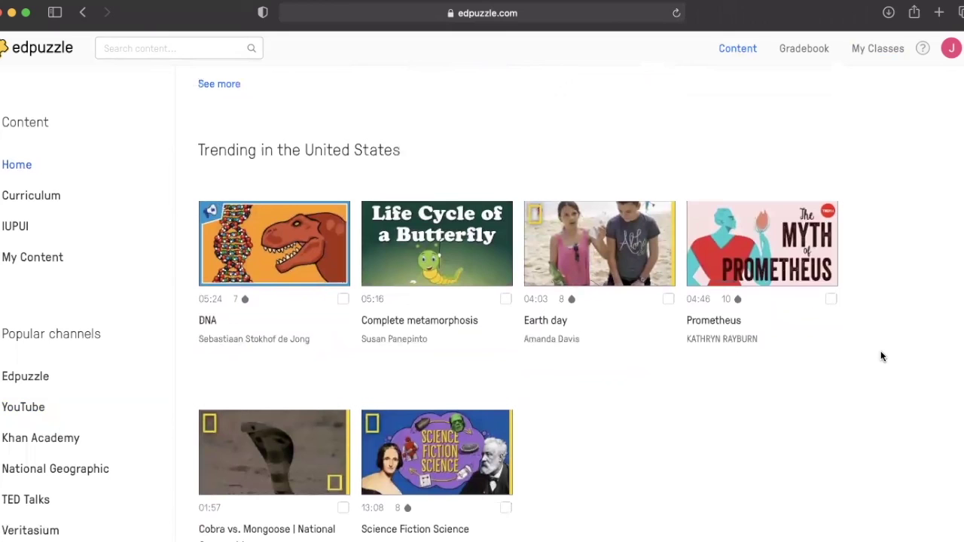
{"action": "scroll", "coordinate": [883, 357], "scroll_direction": "up", "scroll_amount": 5}
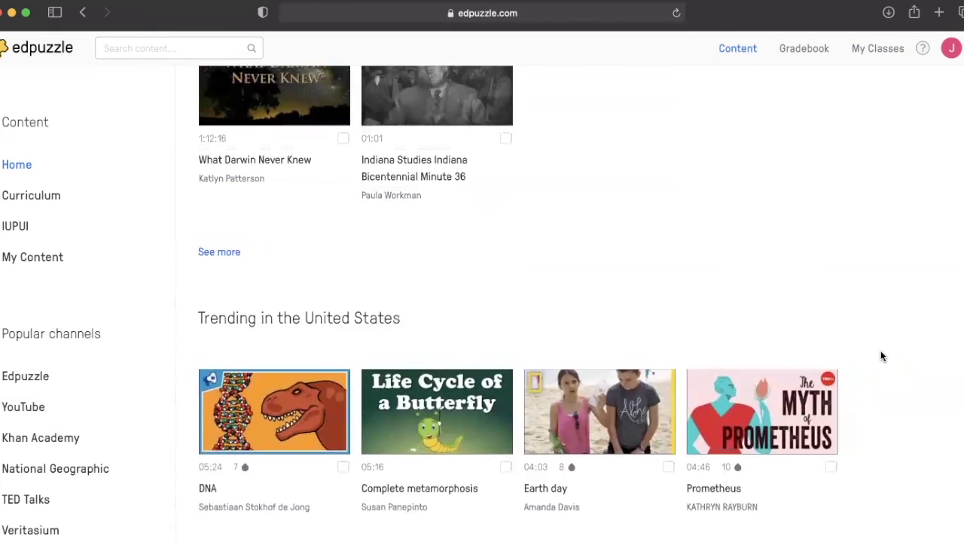
{"action": "scroll", "coordinate": [883, 356], "scroll_direction": "up", "scroll_amount": 9}
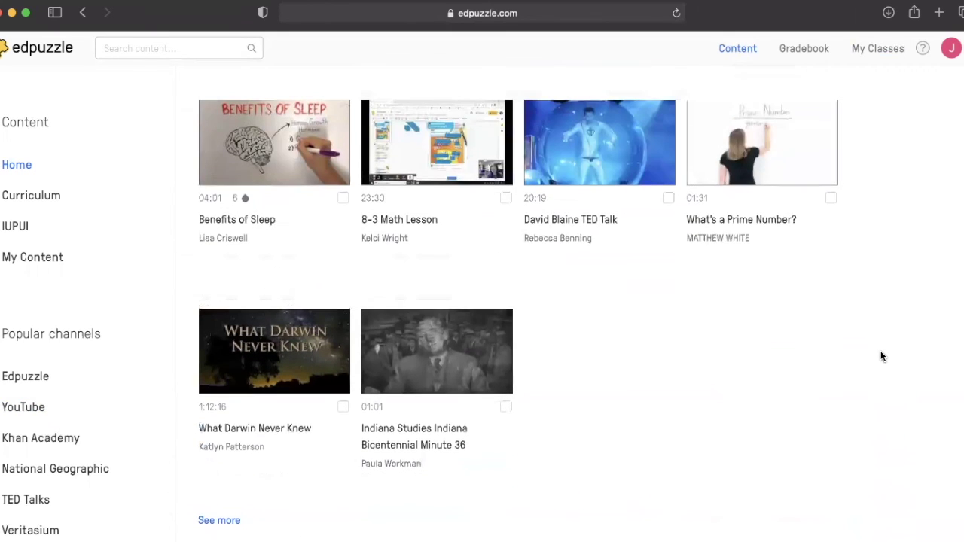
{"action": "scroll", "coordinate": [882, 356], "scroll_direction": "up", "scroll_amount": 12}
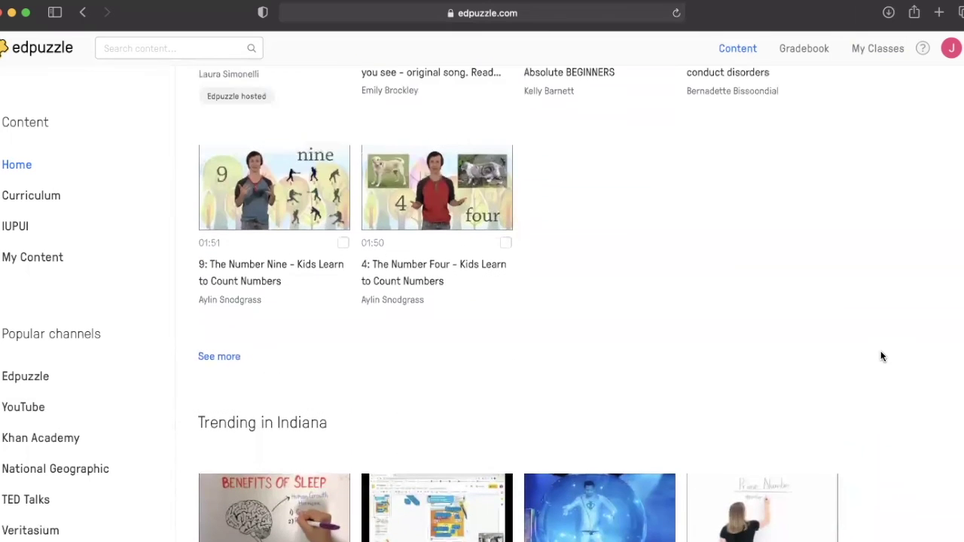
{"action": "scroll", "coordinate": [883, 356], "scroll_direction": "up", "scroll_amount": 5}
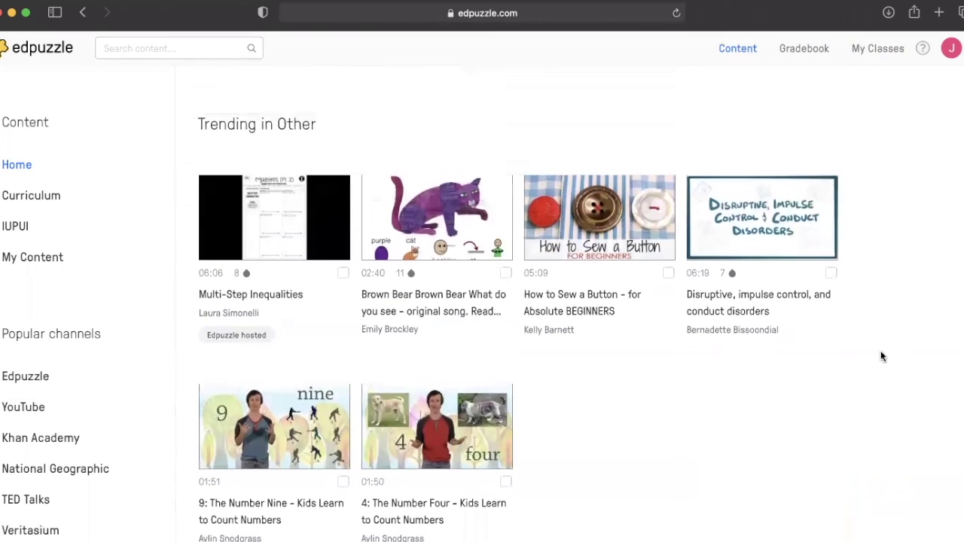